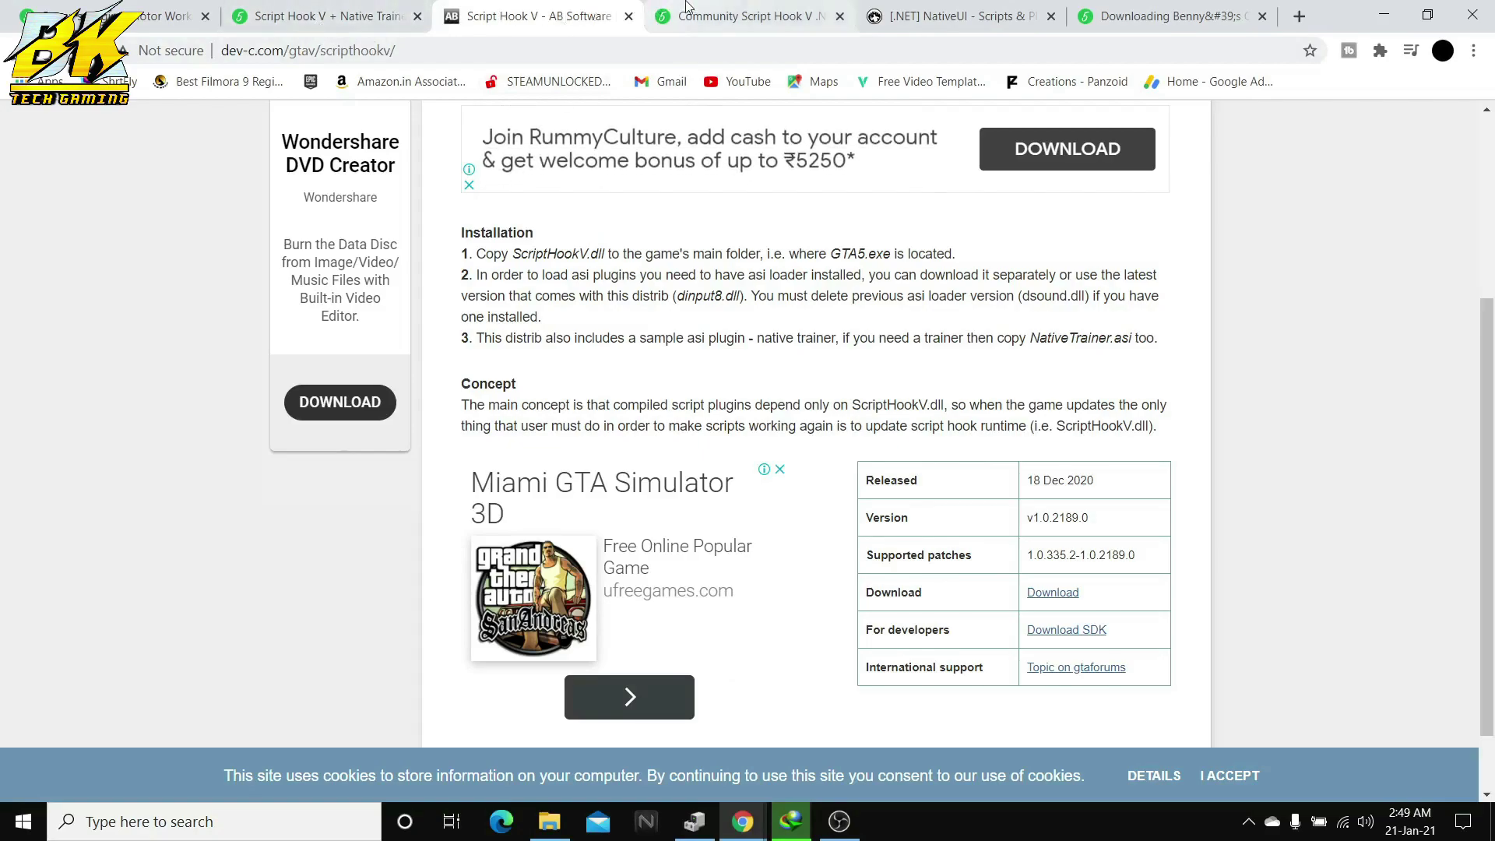
# - Open the scripthookvdotnet releases from the Community Script Hook V .NET mod page and find the v3.1.0 assets
pyautogui.click(686, 11)
pyautogui.scroll(-4, 446, 588)
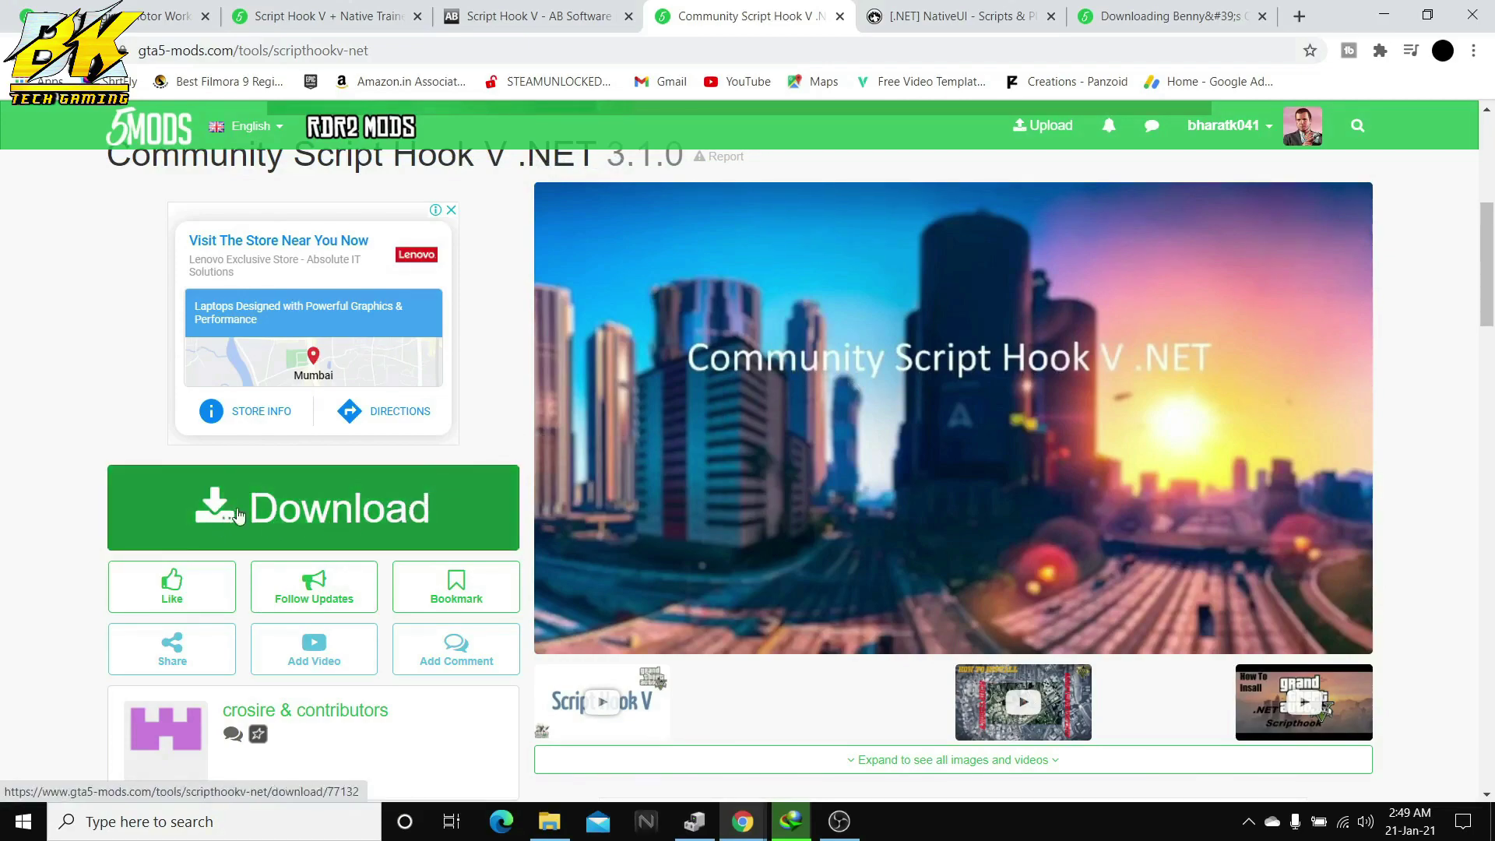
pyautogui.click(380, 518)
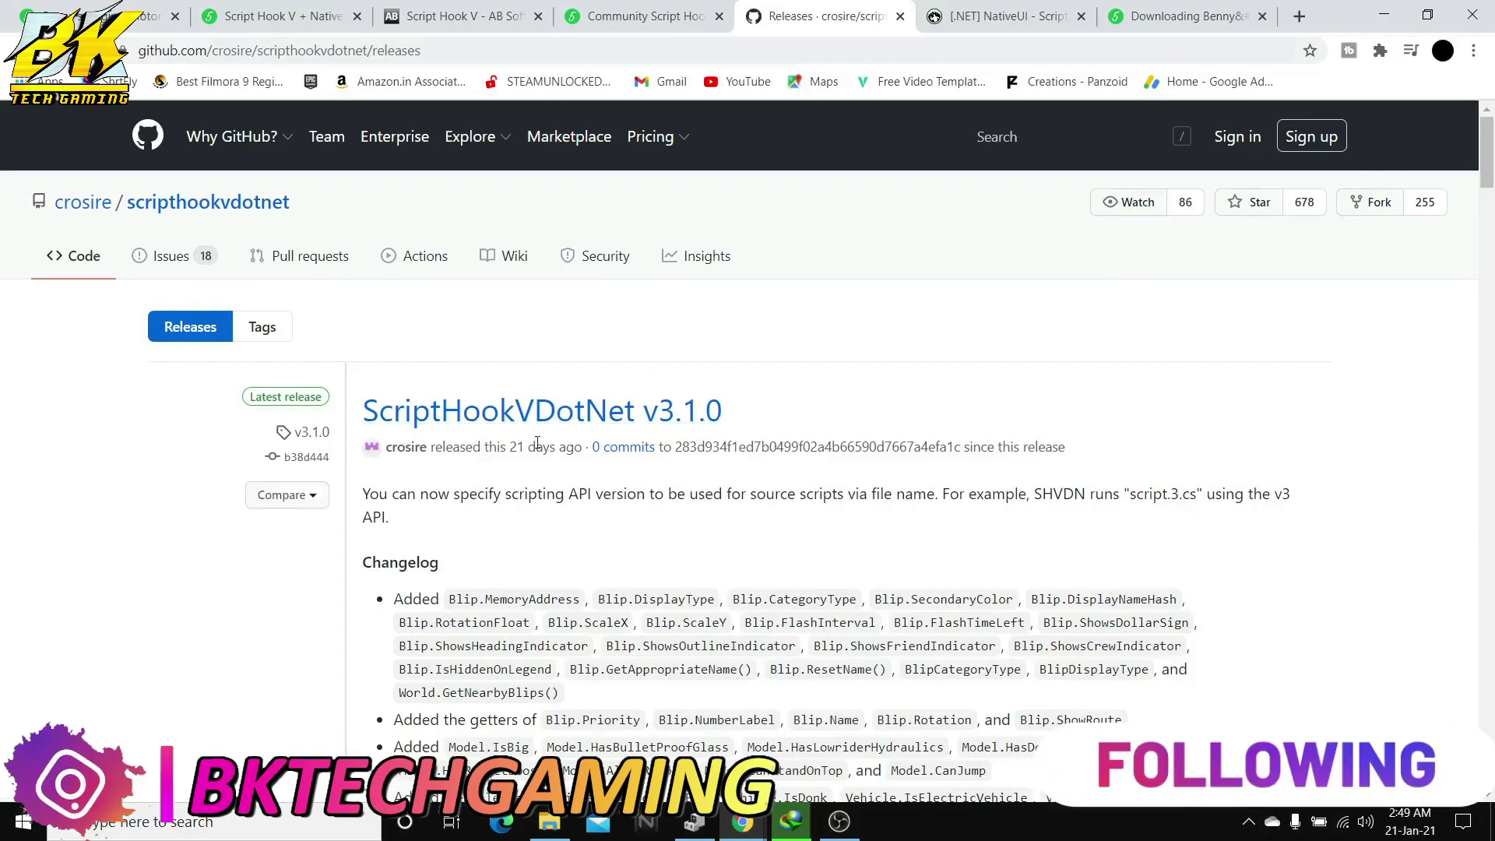
pyautogui.scroll(-10, 606, 400)
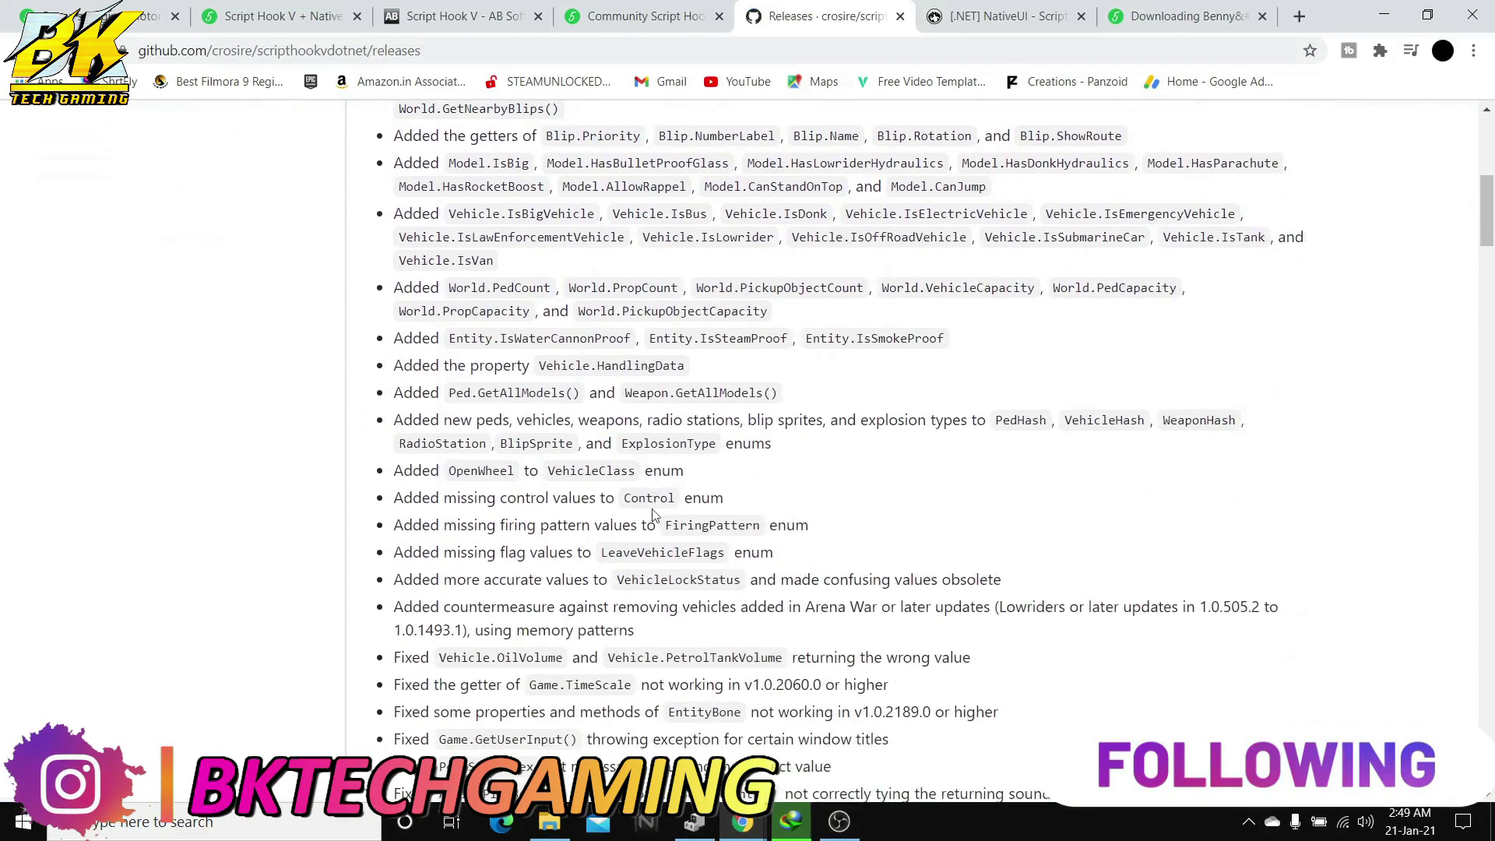
pyautogui.scroll(-4, 654, 536)
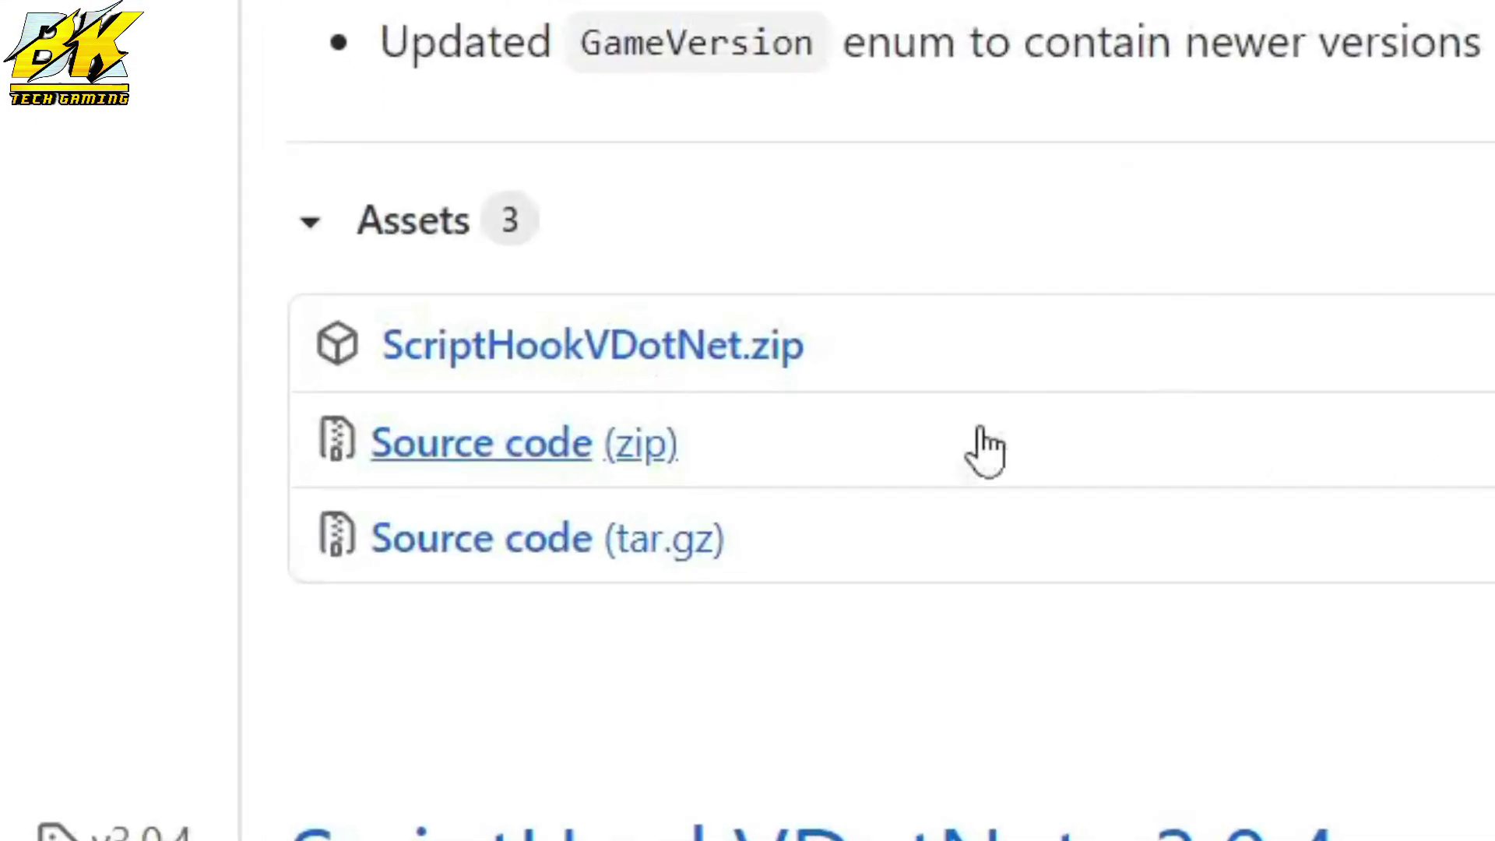
# - Request the ScriptHookVDotNet.zip download from the v3.1.0 assets and cancel it
pyautogui.click(646, 346)
pyautogui.click(1235, 320)
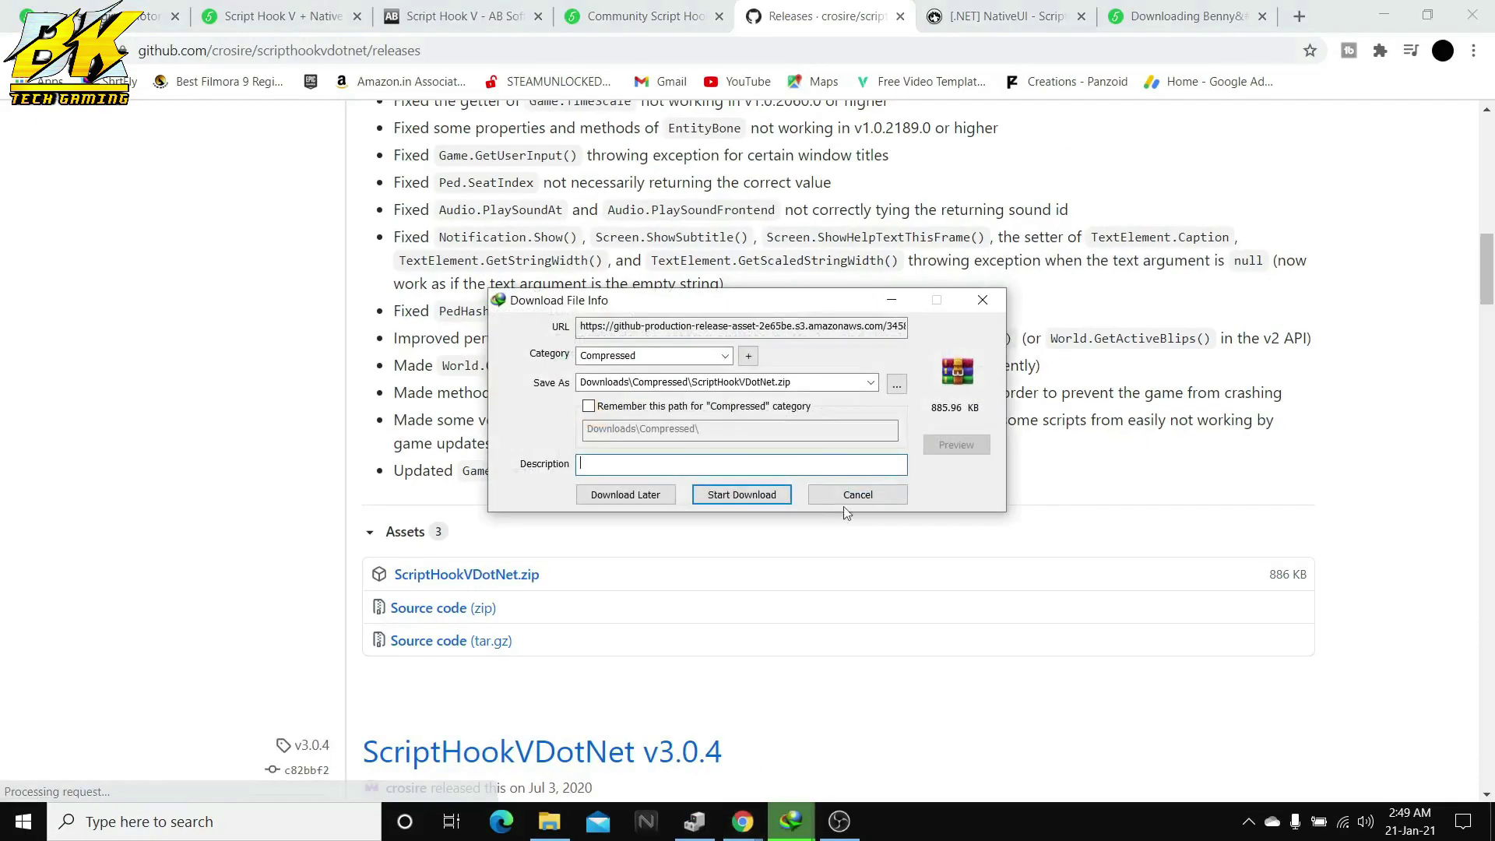
pyautogui.click(896, 499)
pyautogui.click(880, 478)
# - Download NativeUI 1.9.1 from its GTAForums topic as Release.zip
pyautogui.click(1012, 15)
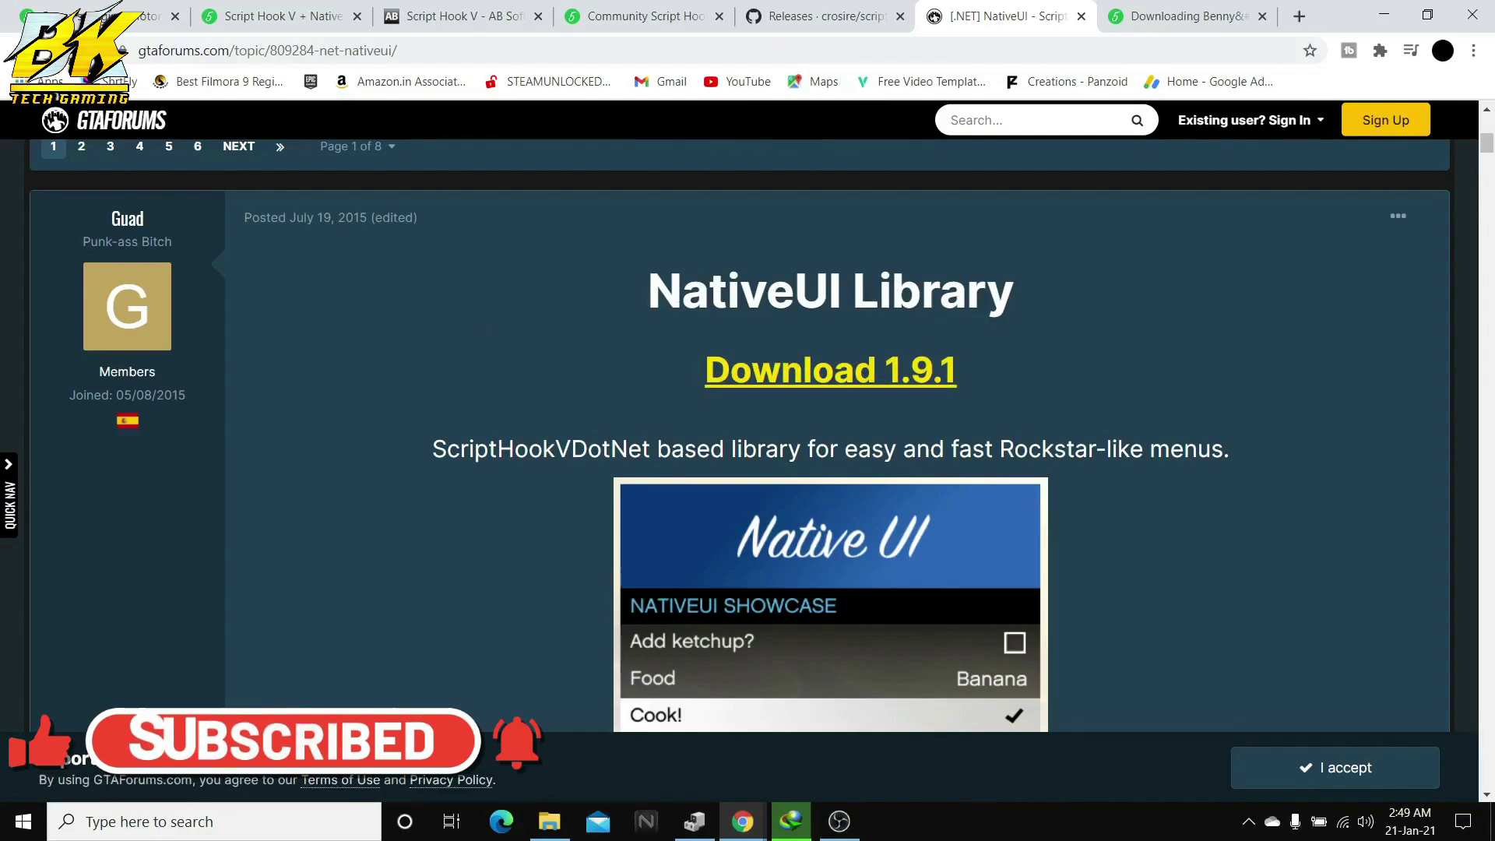
pyautogui.click(825, 384)
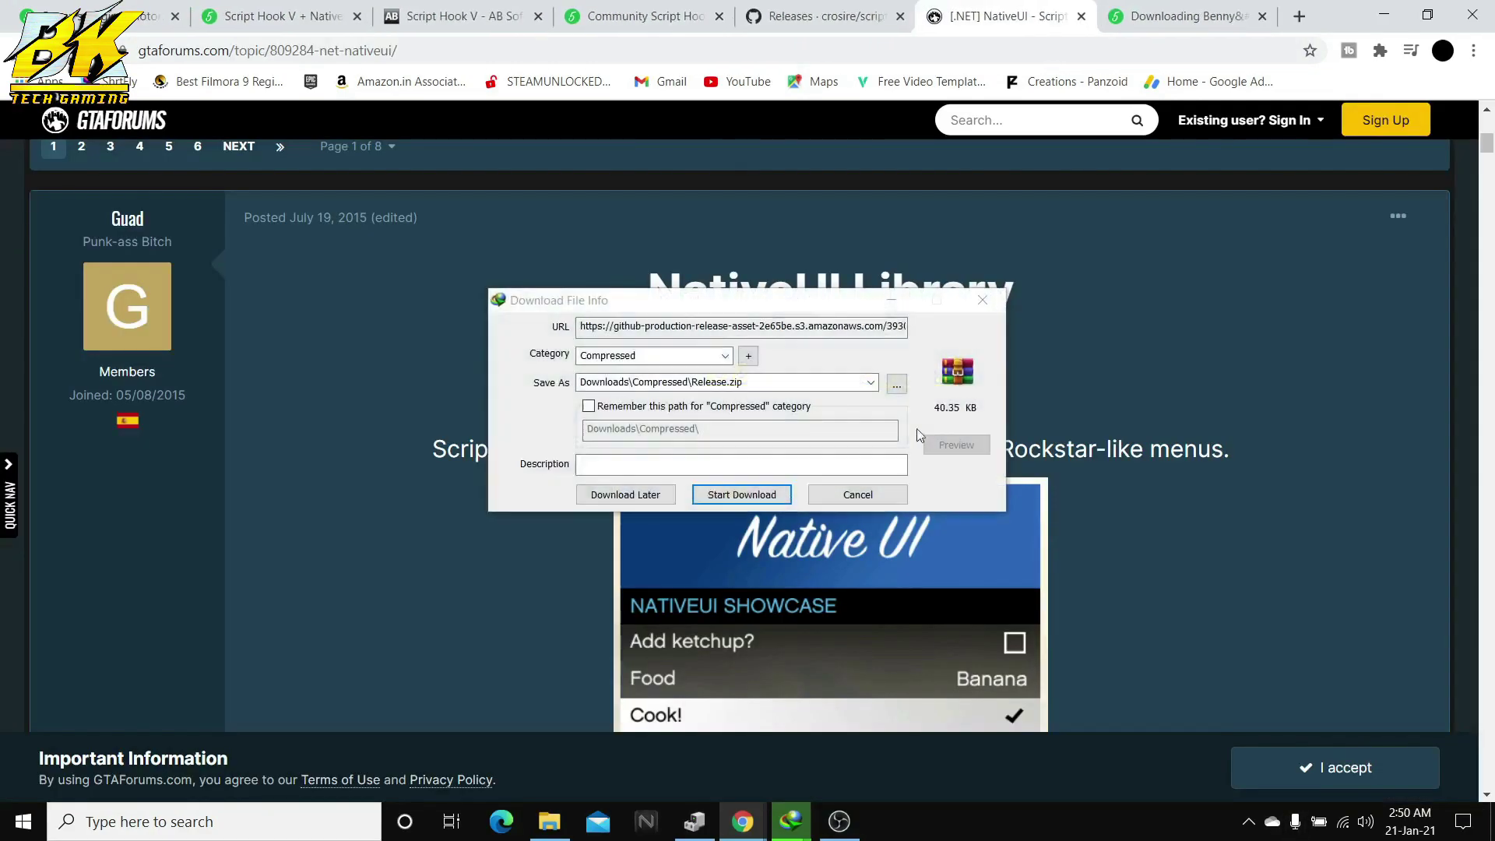
pyautogui.moveTo(708, 308)
pyautogui.mouseDown()
pyautogui.moveTo(1025, 498)
pyautogui.moveTo(936, 483)
pyautogui.moveTo(732, 293)
pyautogui.mouseUp()
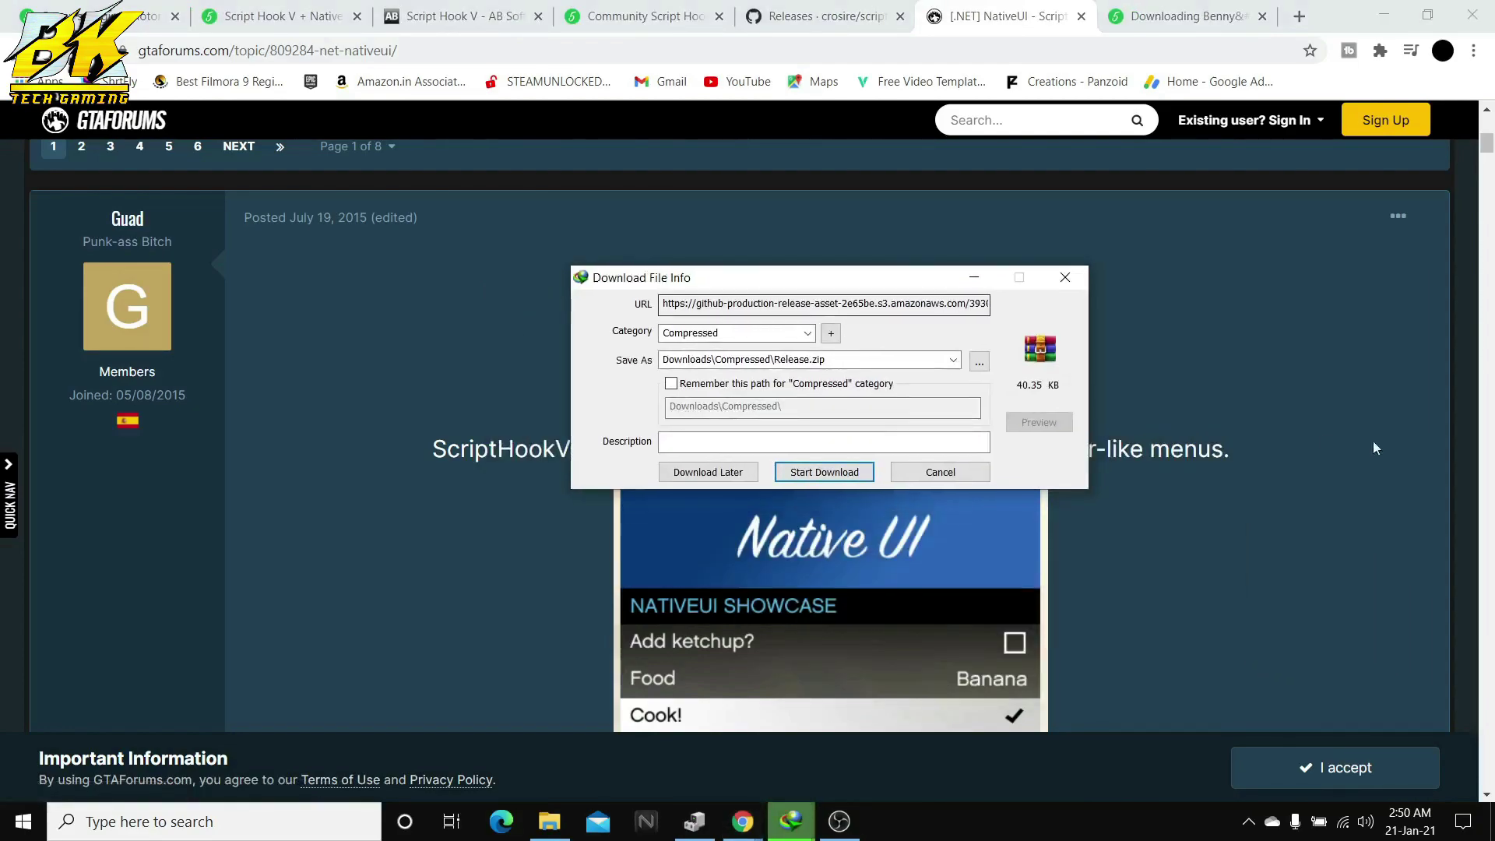
pyautogui.click(831, 472)
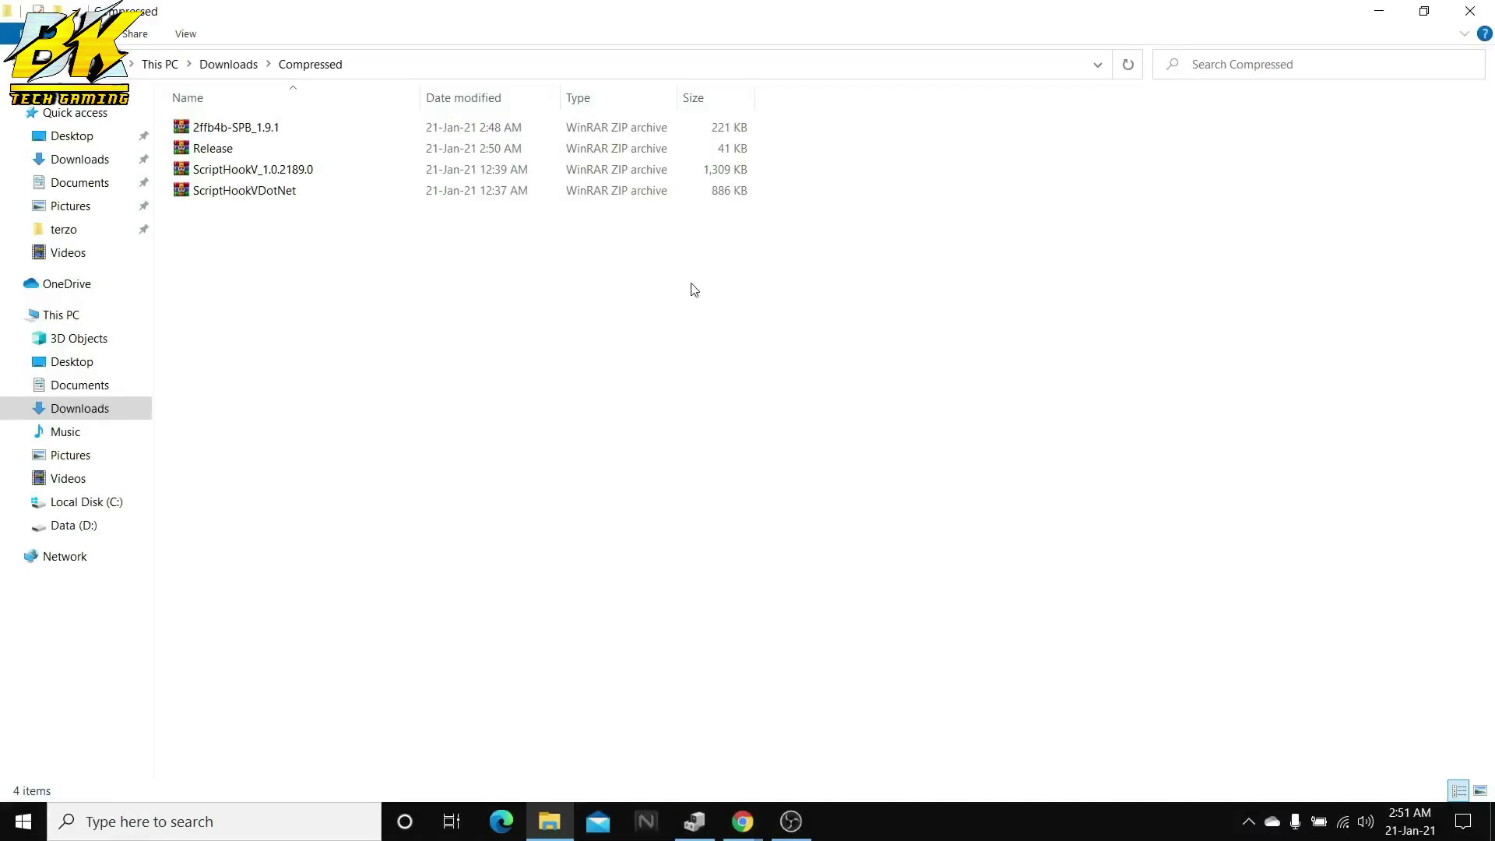
# - Extract all four downloaded ZIP archives in the Compressed folder, each to its own separate folder
pyautogui.moveTo(289, 298); pyautogui.dragTo(436, 125)
pyautogui.click(457, 291)
pyautogui.moveTo(314, 378); pyautogui.dragTo(304, 109)
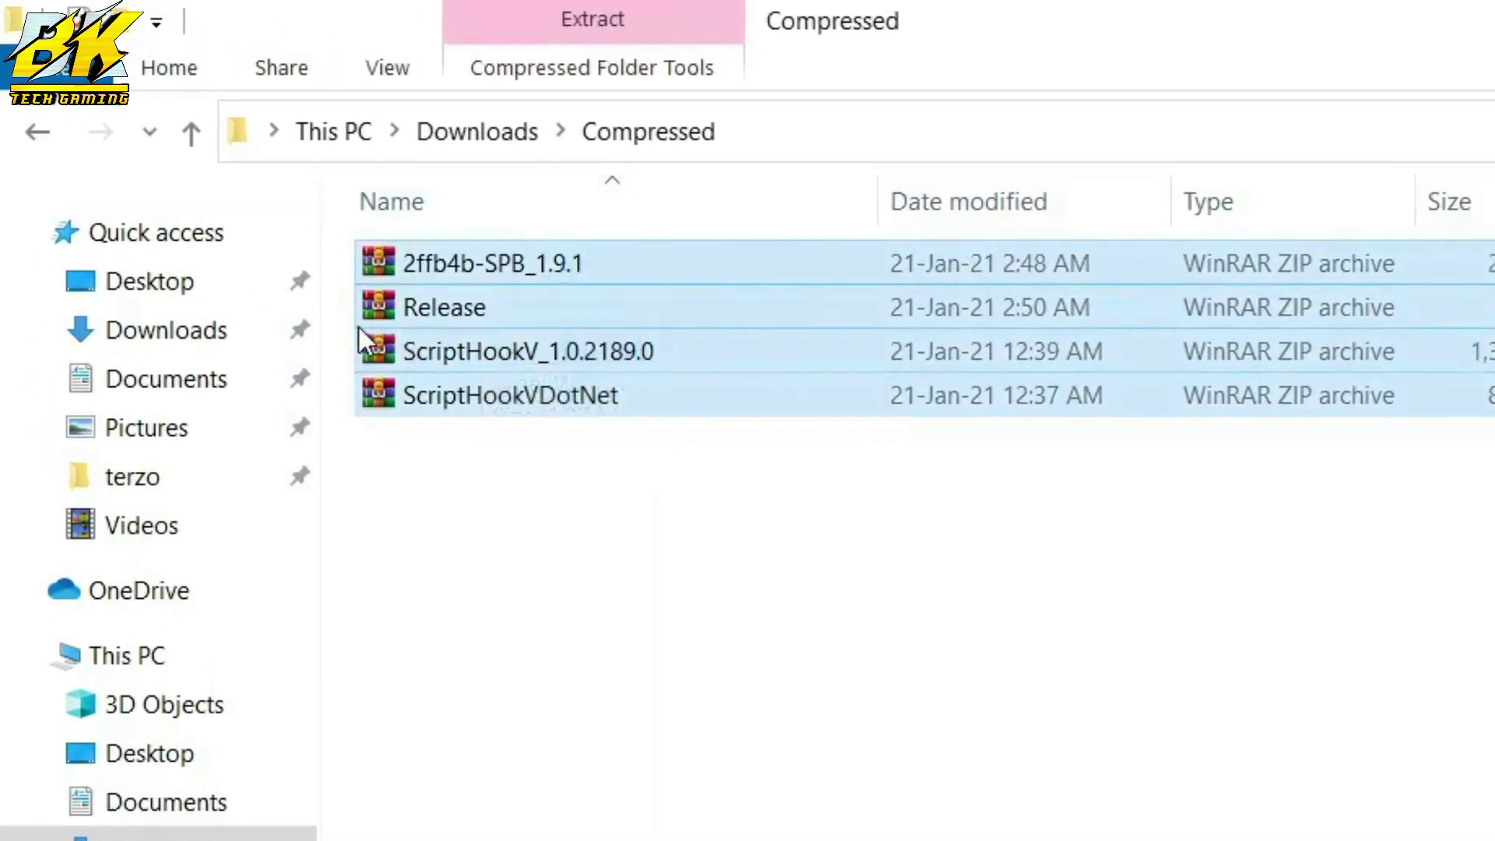
pyautogui.rightClick(389, 323)
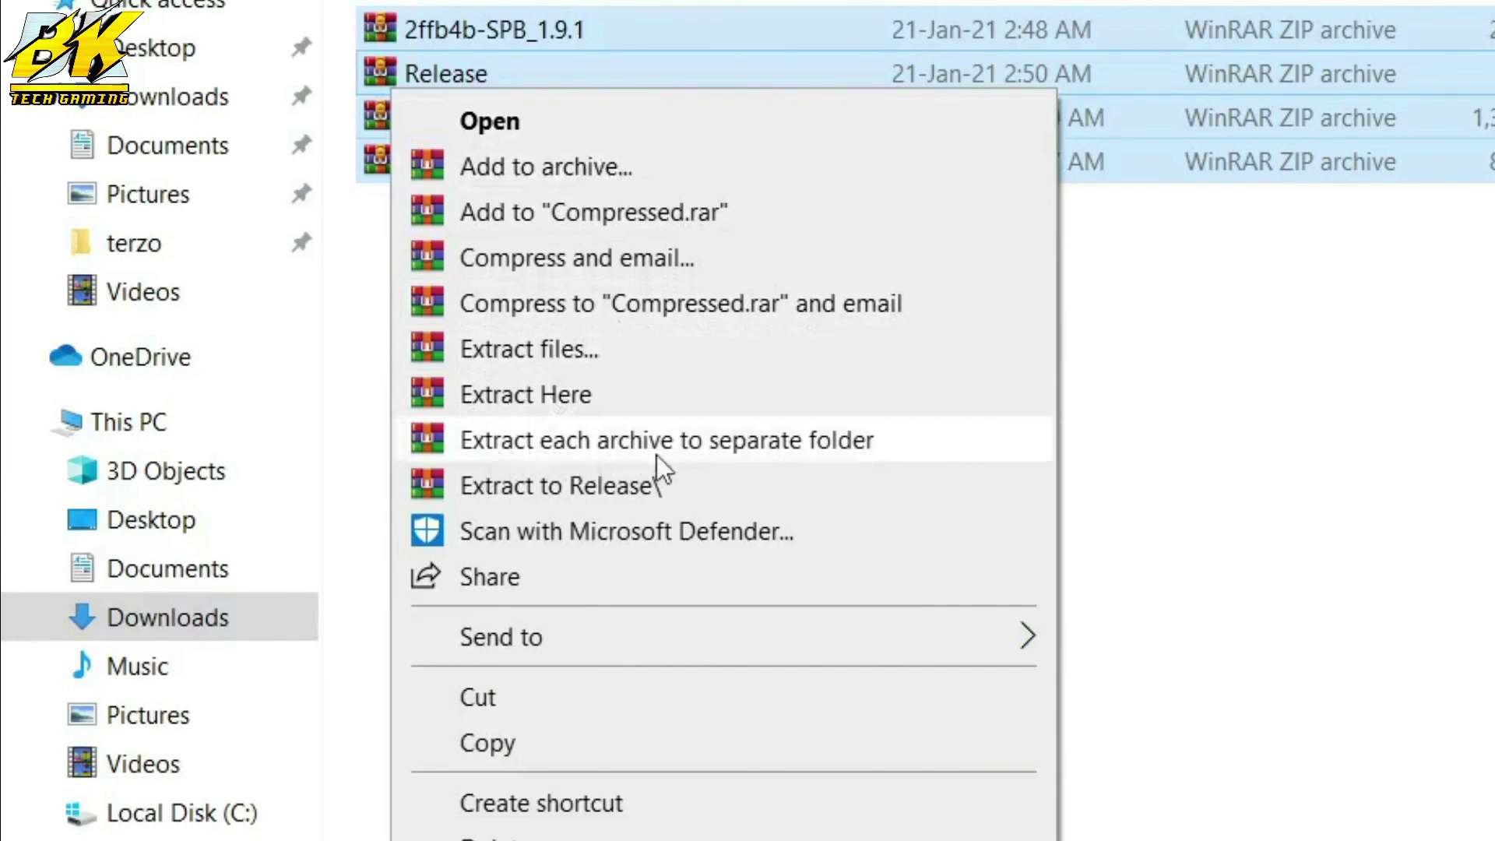
pyautogui.click(886, 456)
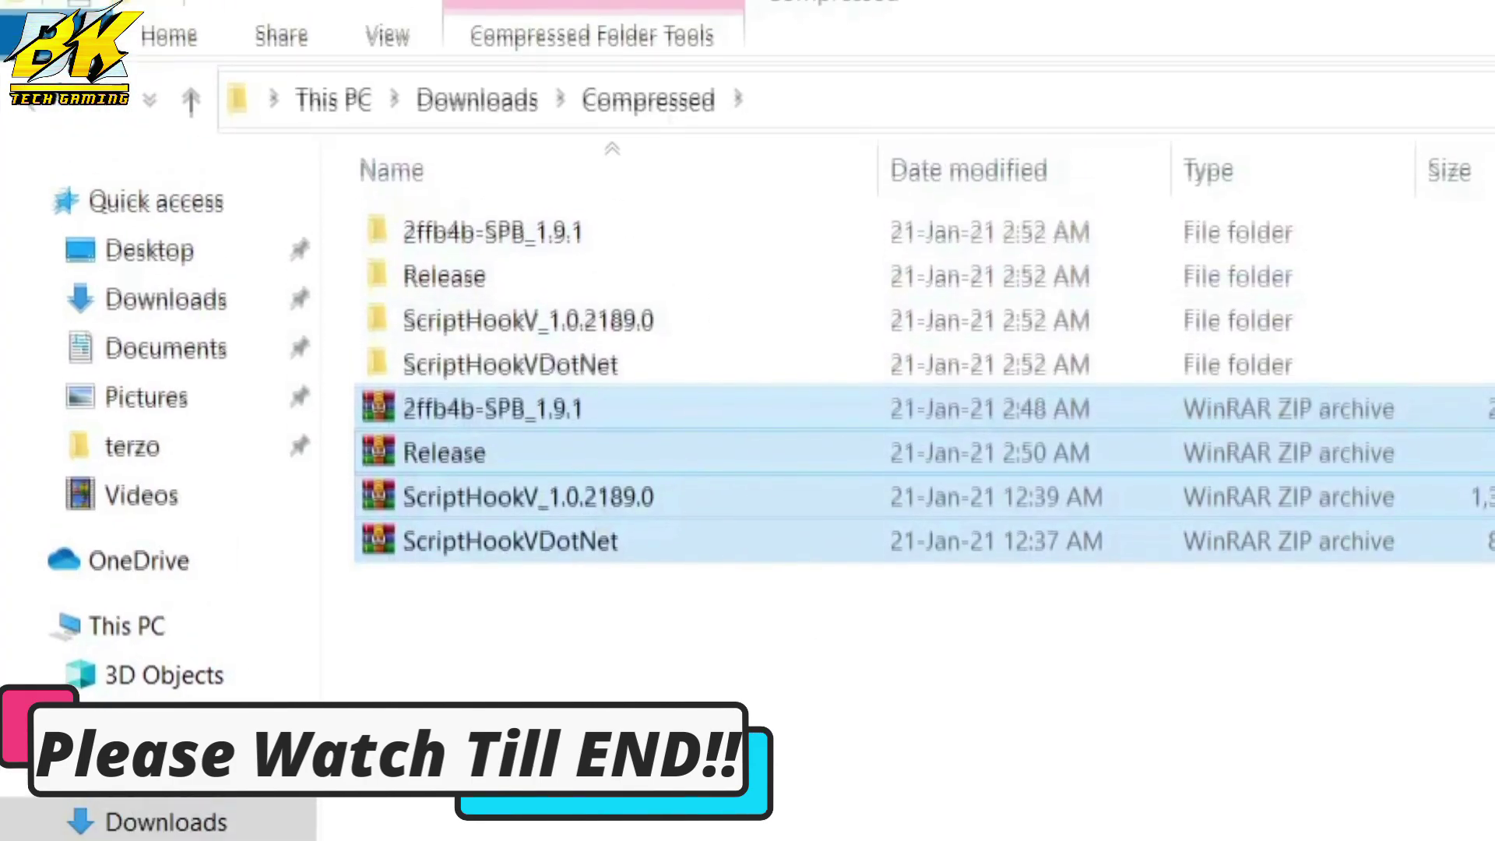
pyautogui.rightClick(697, 566)
pyautogui.press('Escape')
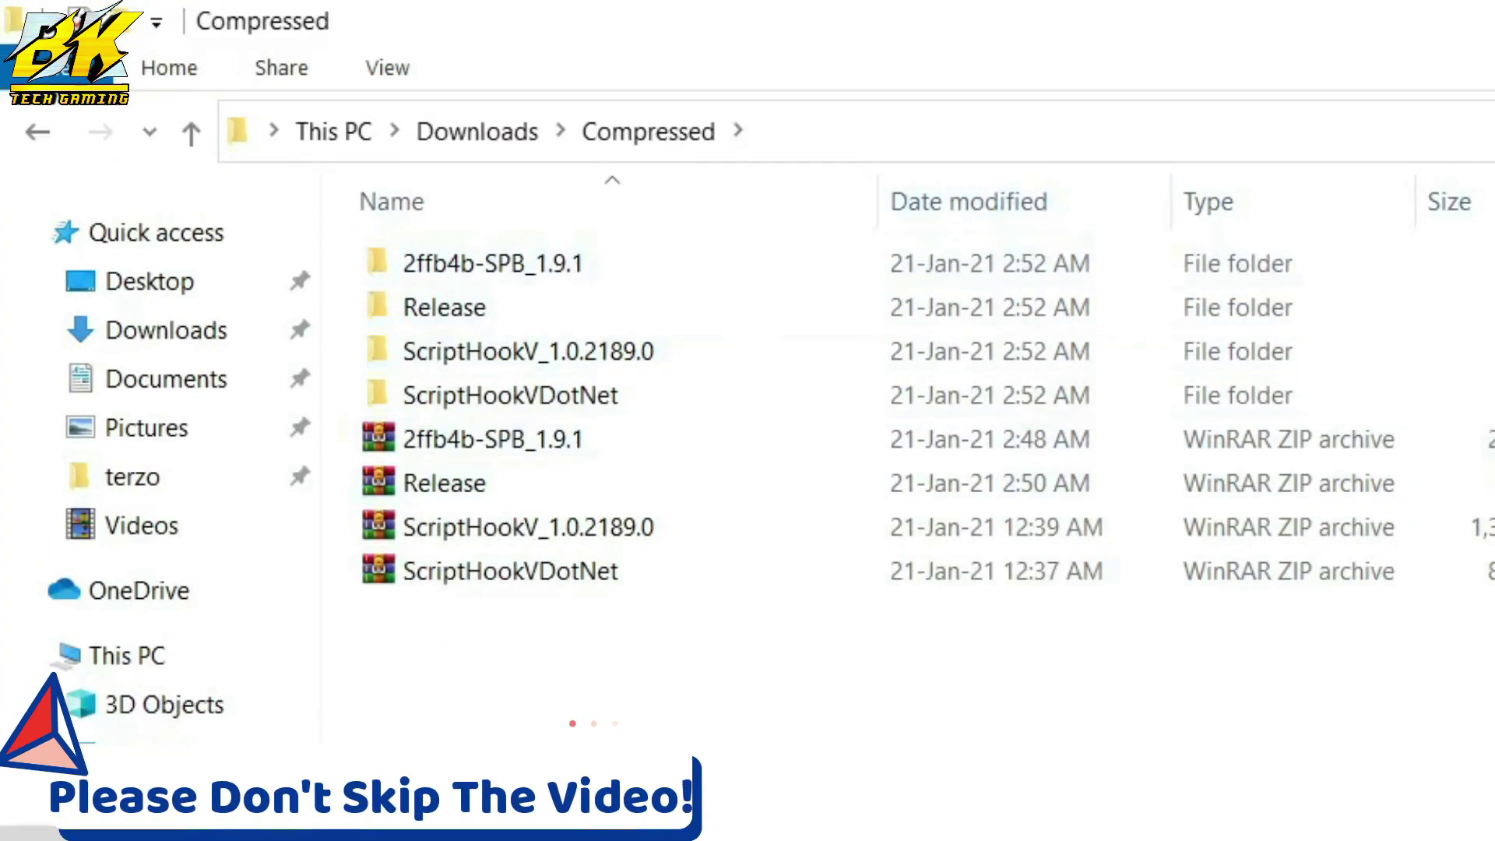
# - Open the Grand Theft Auto V installation folder from the file location of the desktop's GTAVLauncher shortcut and maximize its window
pyautogui.press('super+d')
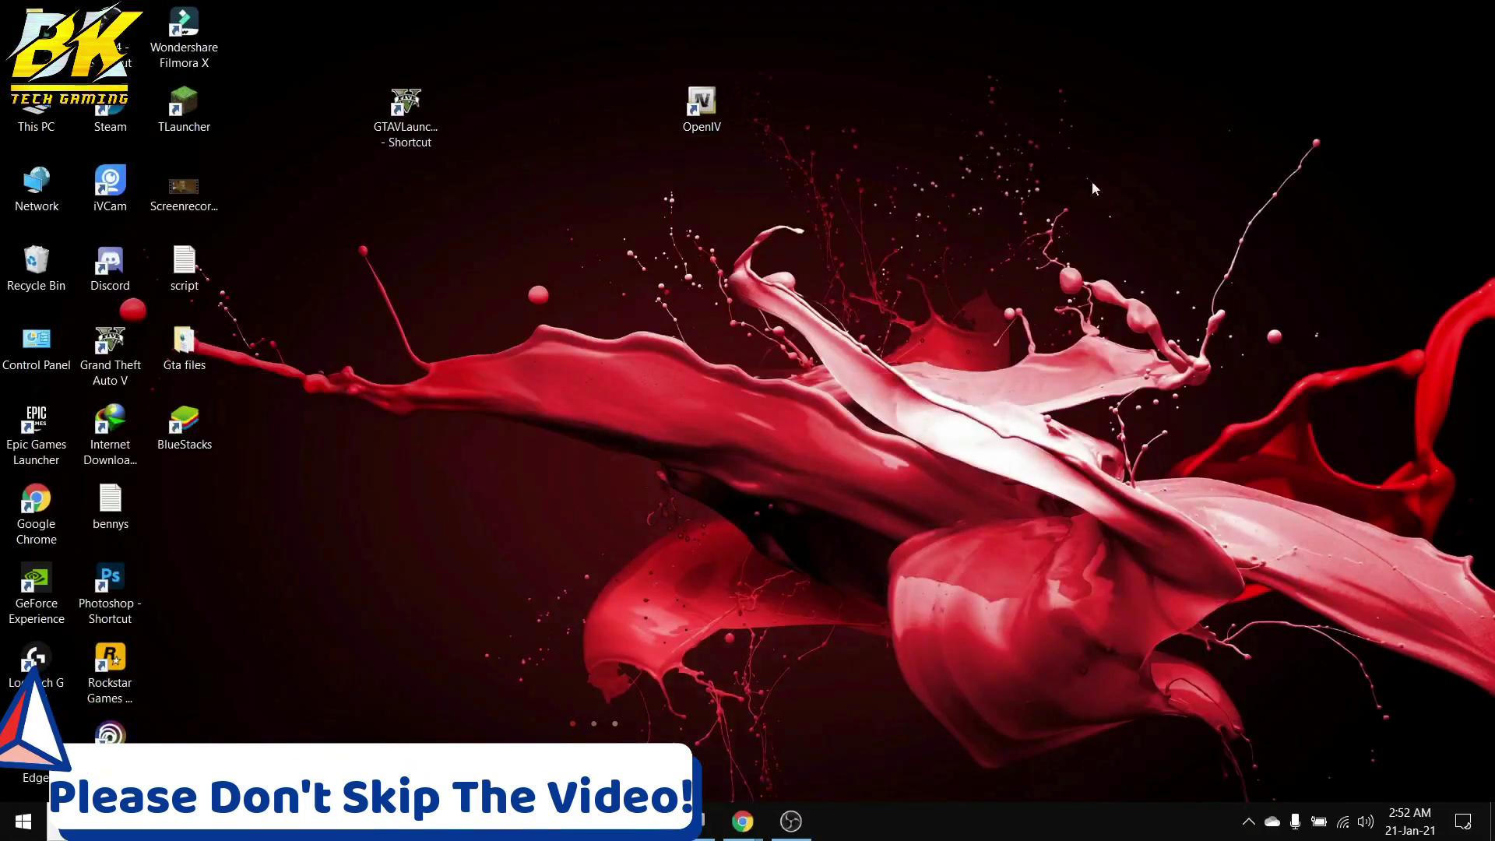
pyautogui.moveTo(393, 116)
pyautogui.mouseDown()
pyautogui.moveTo(541, 140)
pyautogui.moveTo(319, 214)
pyautogui.moveTo(405, 134)
pyautogui.moveTo(405, 206)
pyautogui.moveTo(406, 90)
pyautogui.mouseUp()
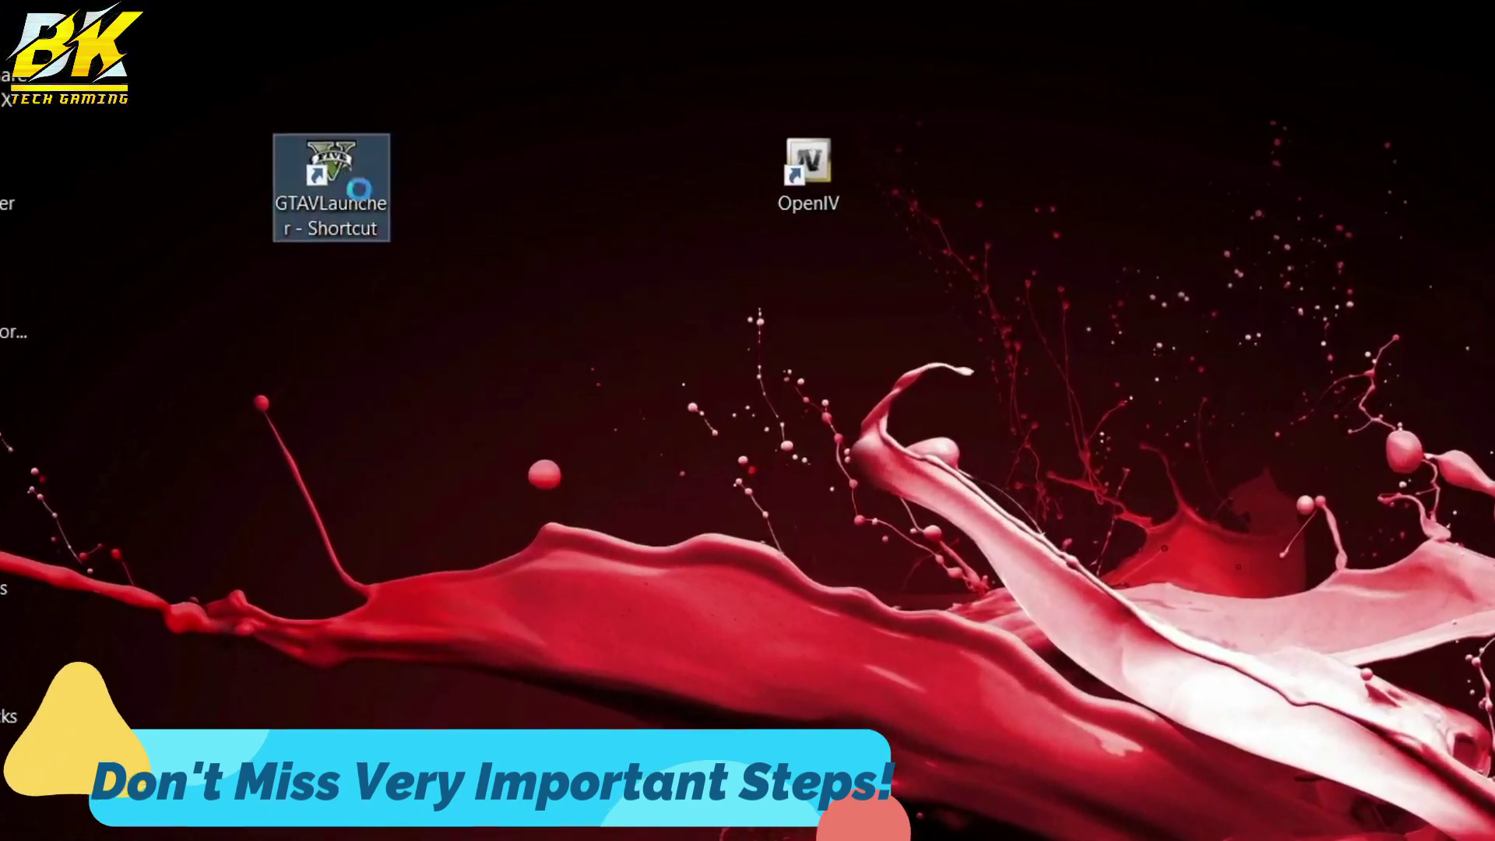
pyautogui.rightClick(409, 105)
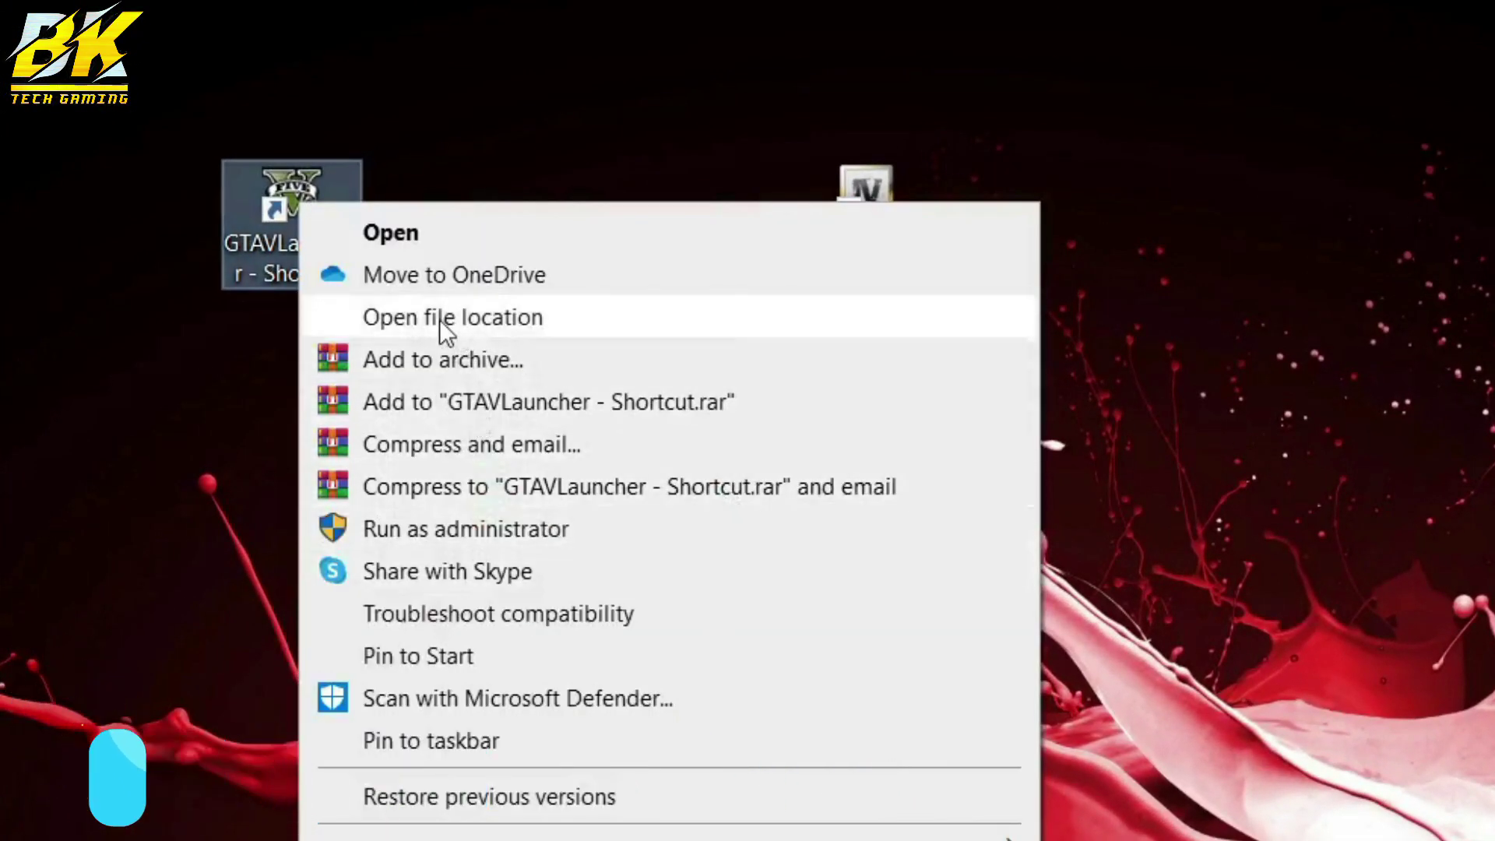
pyautogui.click(548, 316)
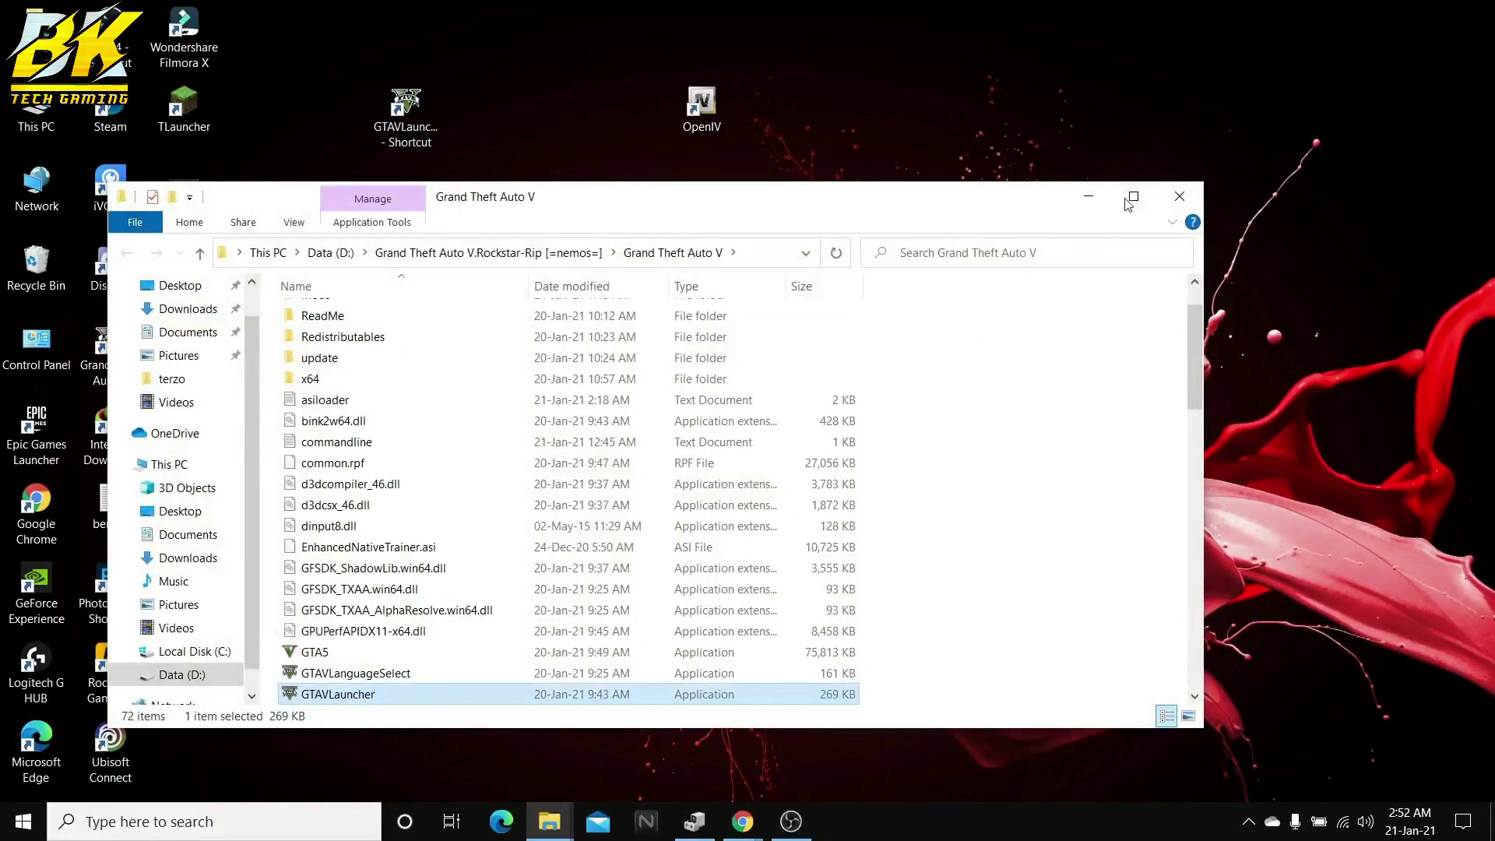
pyautogui.click(1182, 212)
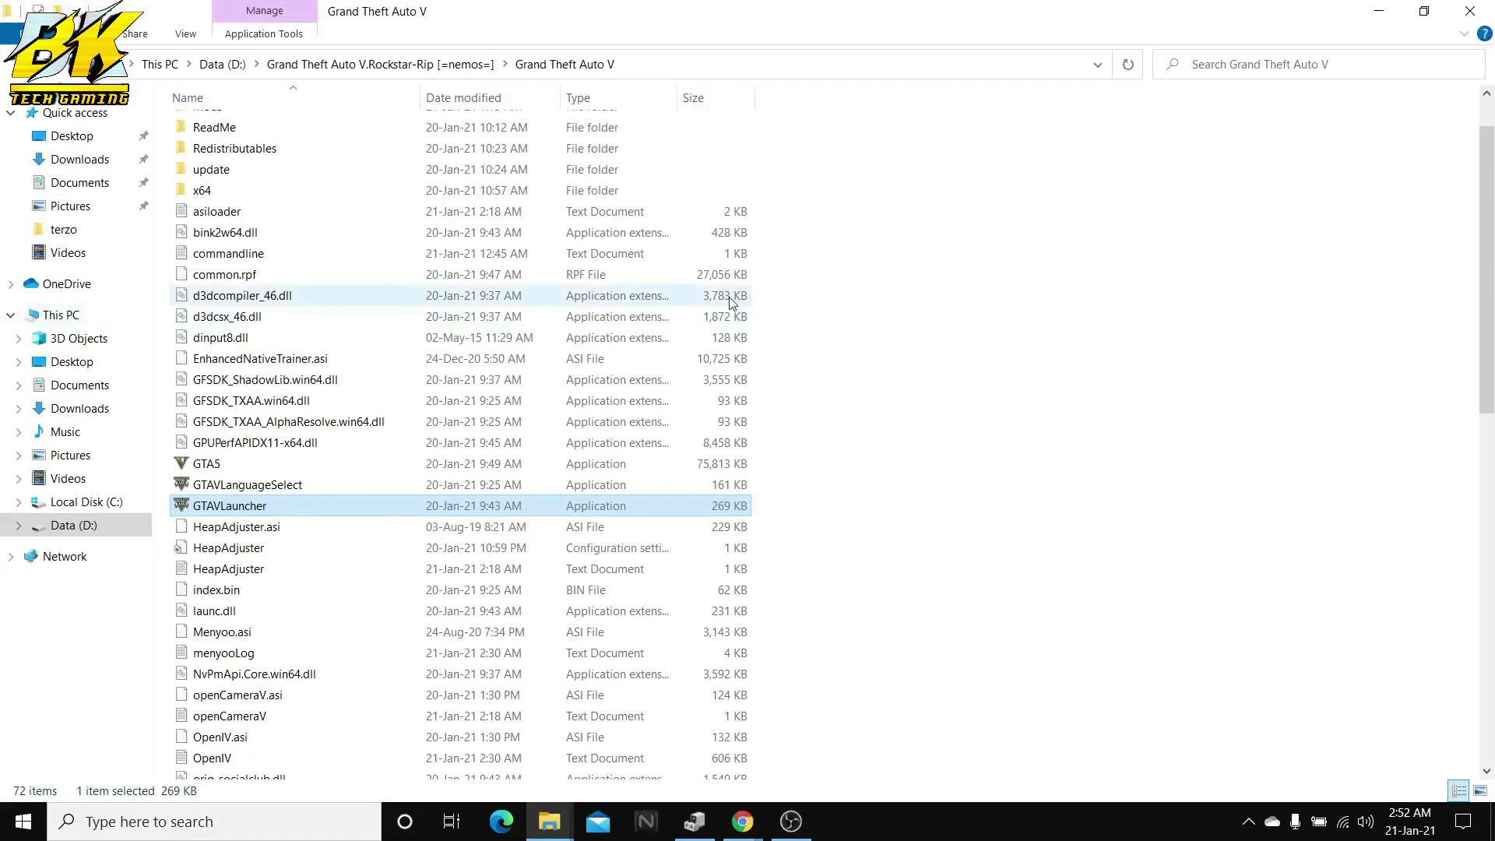
pyautogui.click(1189, 444)
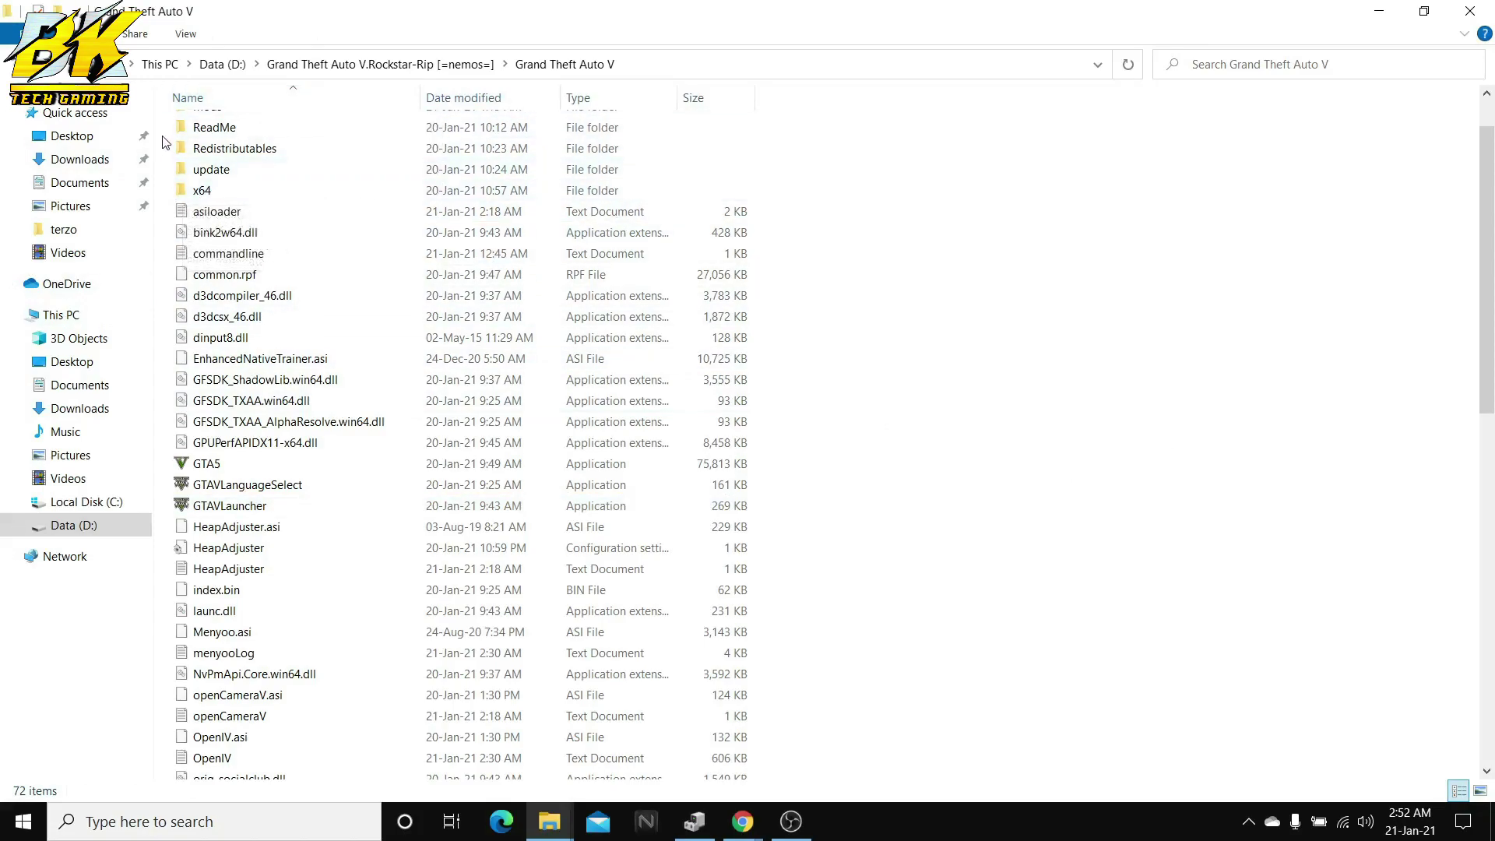
pyautogui.scroll(1, 450, 324)
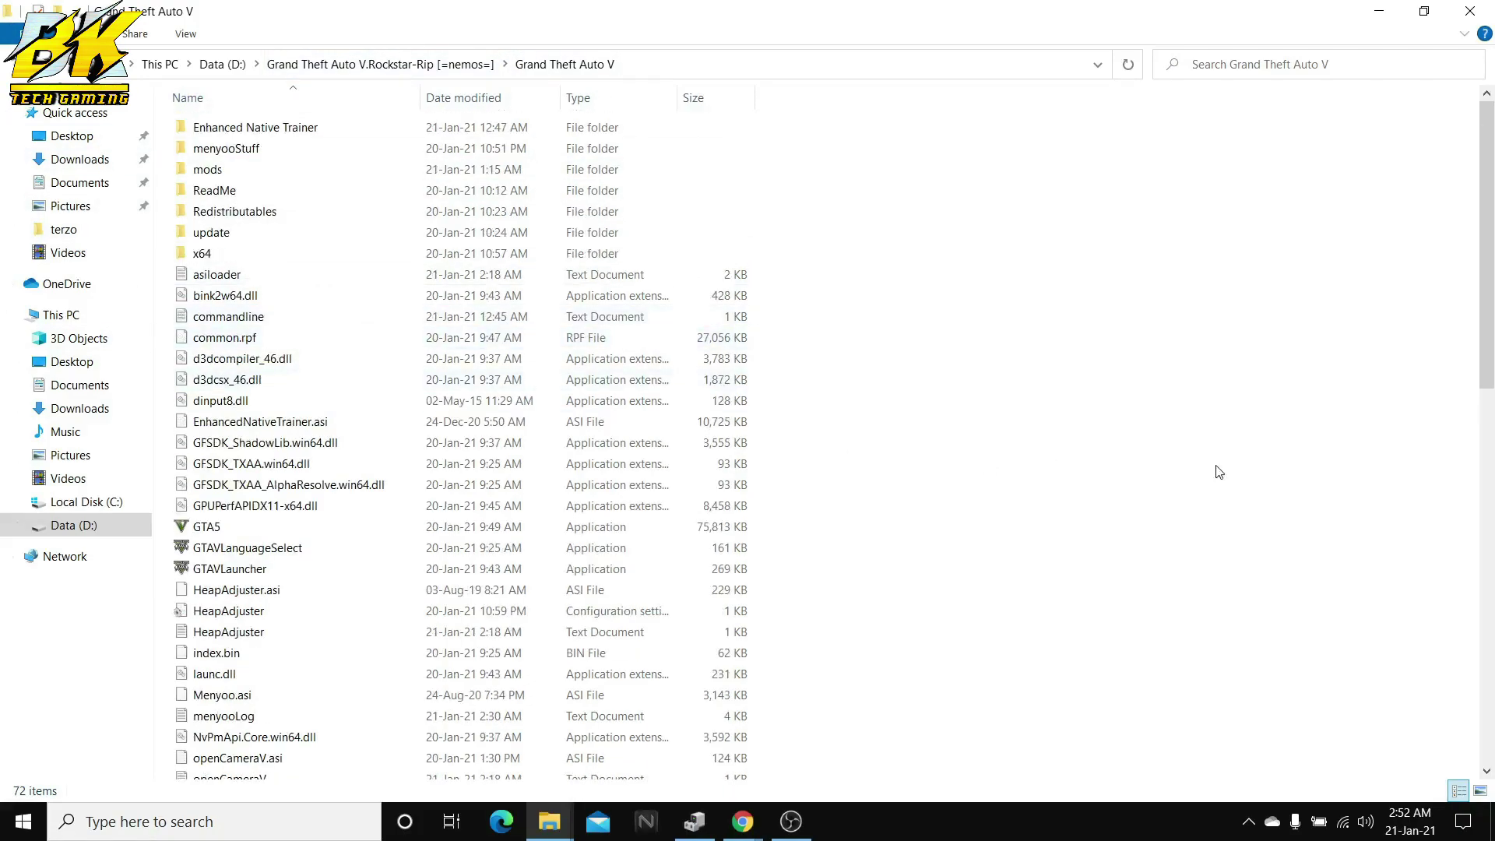
# - Arrange the Compressed and Grand Theft Auto V folder windows side by side, each filling half the screen
pyautogui.press('super')
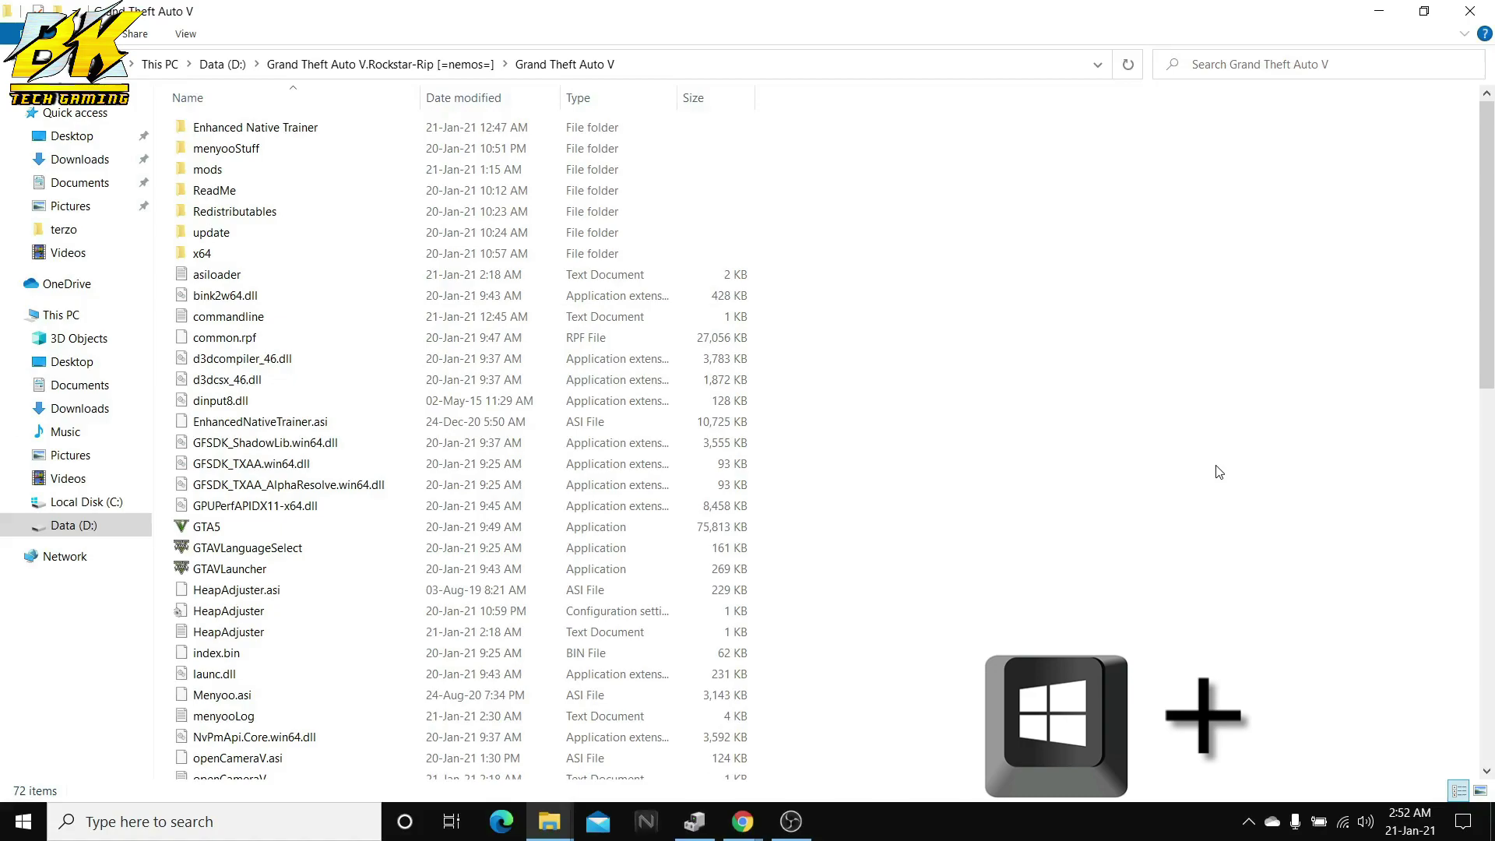
pyautogui.press('super+Right')
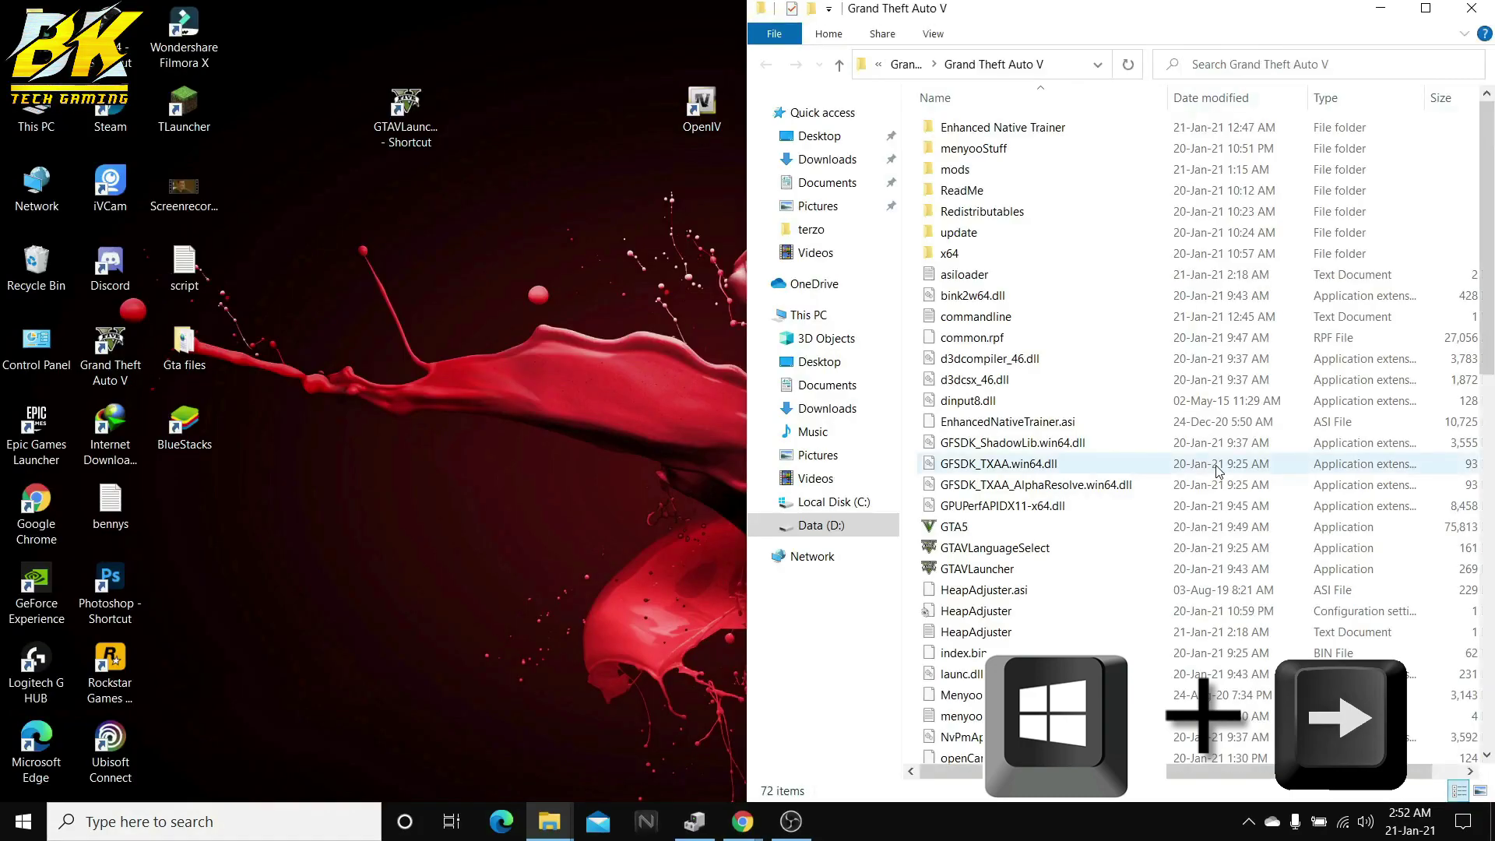
pyautogui.moveTo(559, 801)
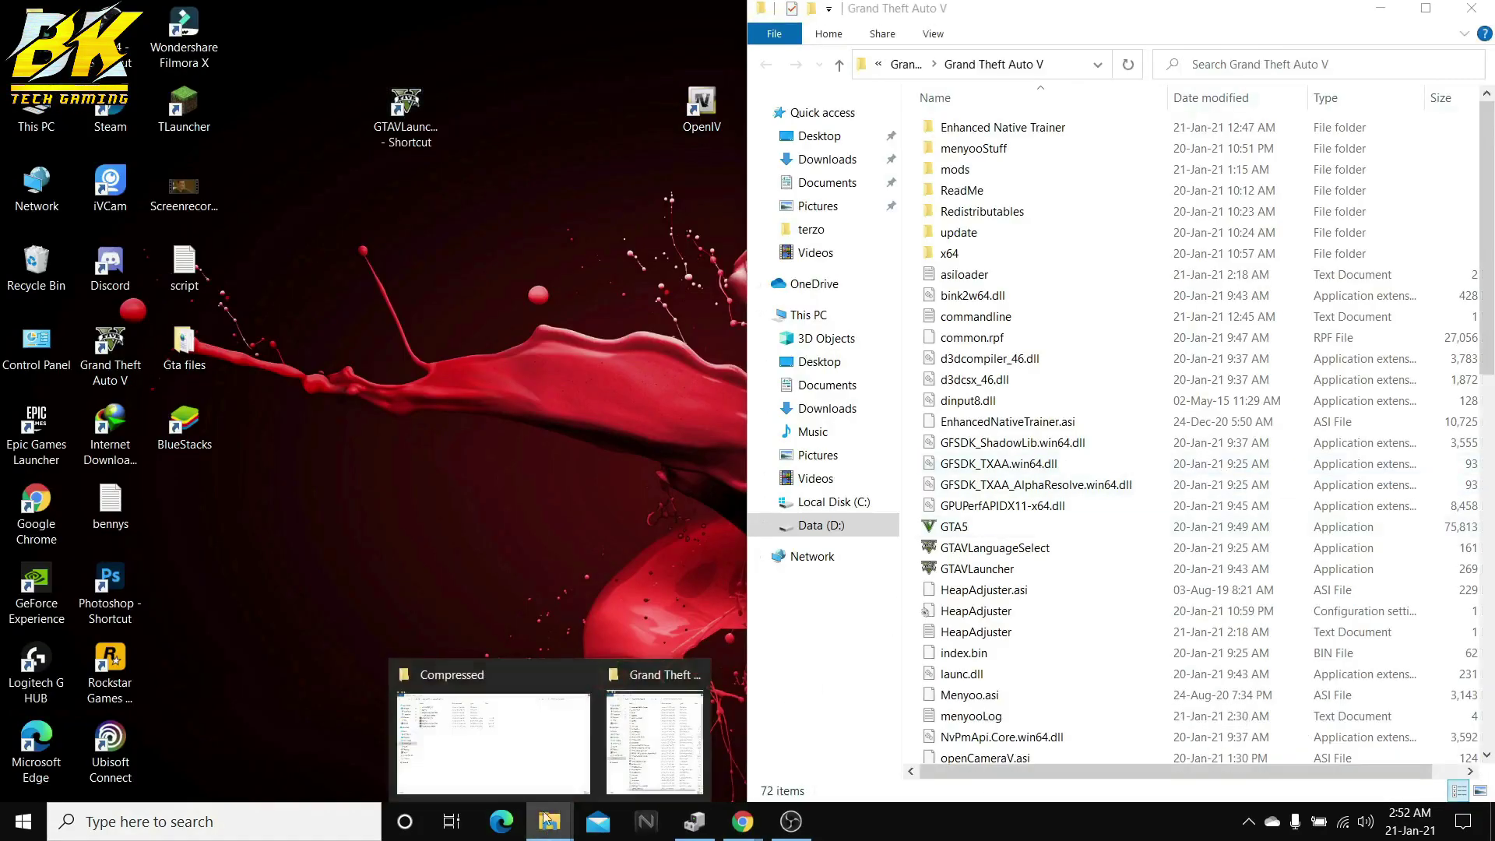
pyautogui.click(506, 732)
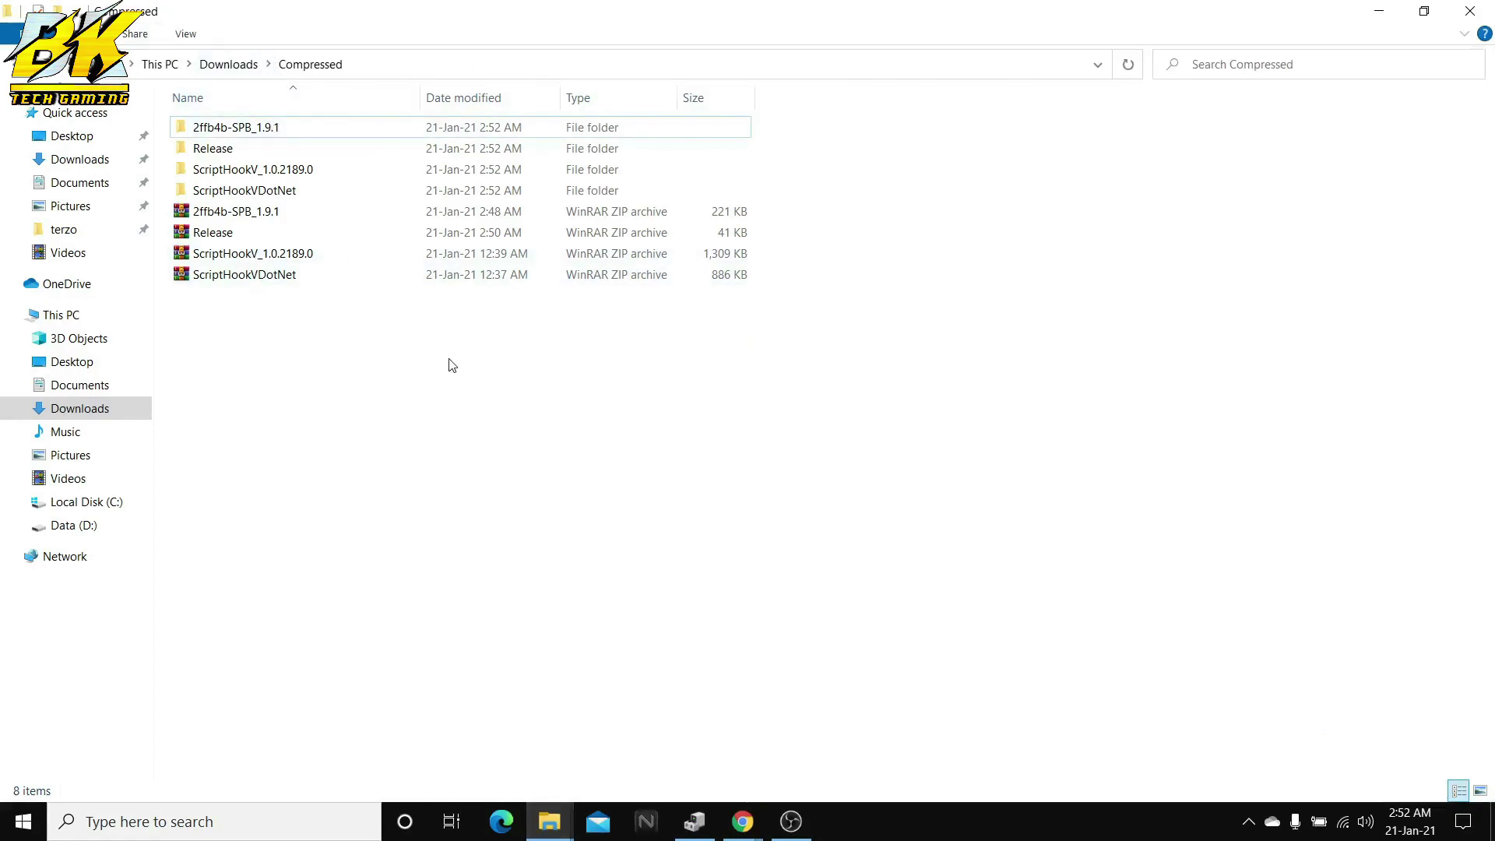
pyautogui.press('super+Left')
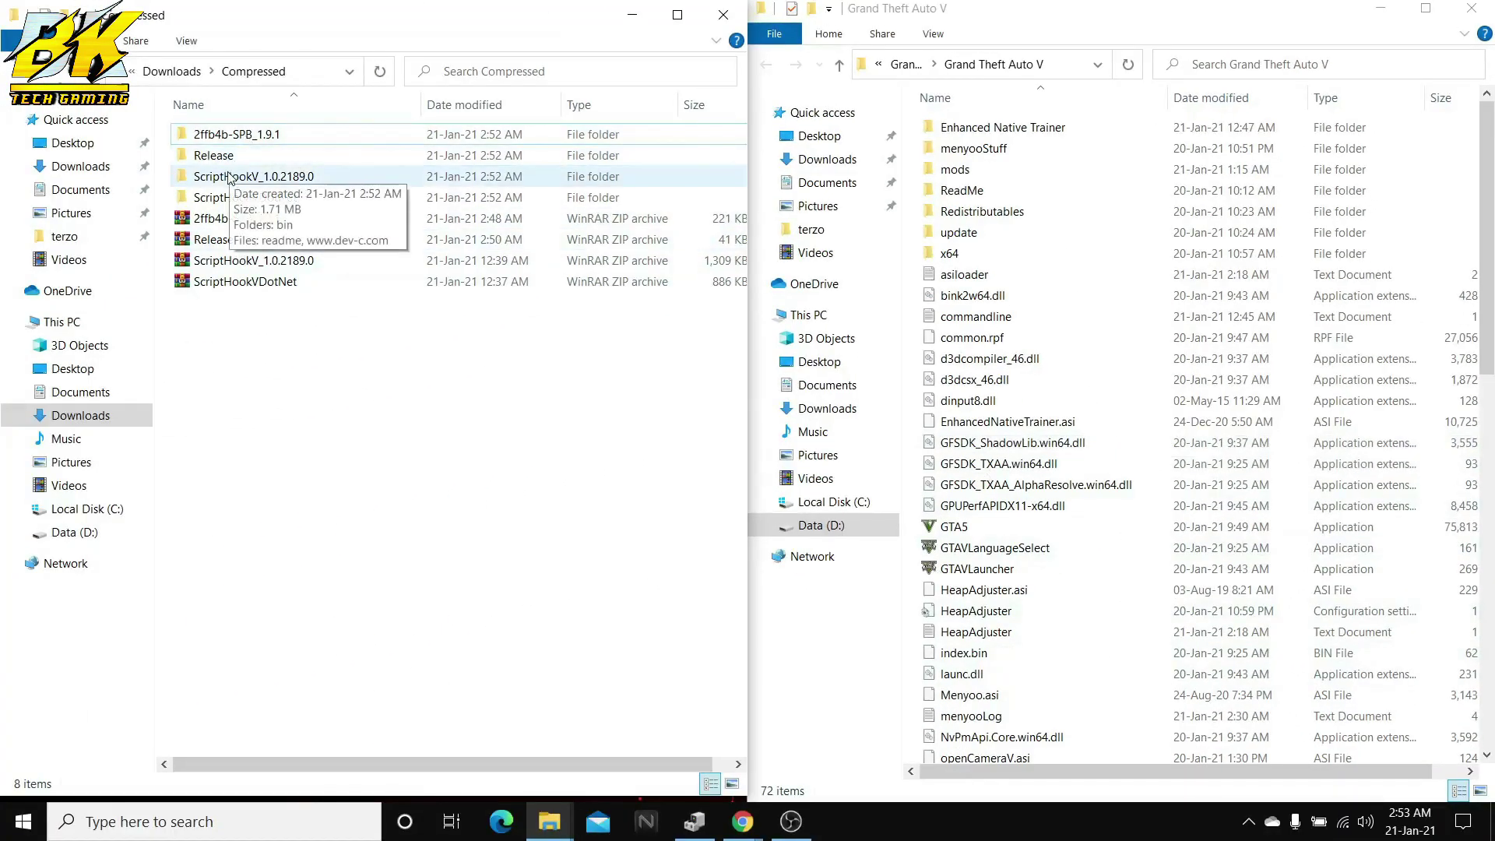
# - Open the bin folder inside the extracted ScriptHookV_1.0.2189.0 folder
pyautogui.click(299, 179)
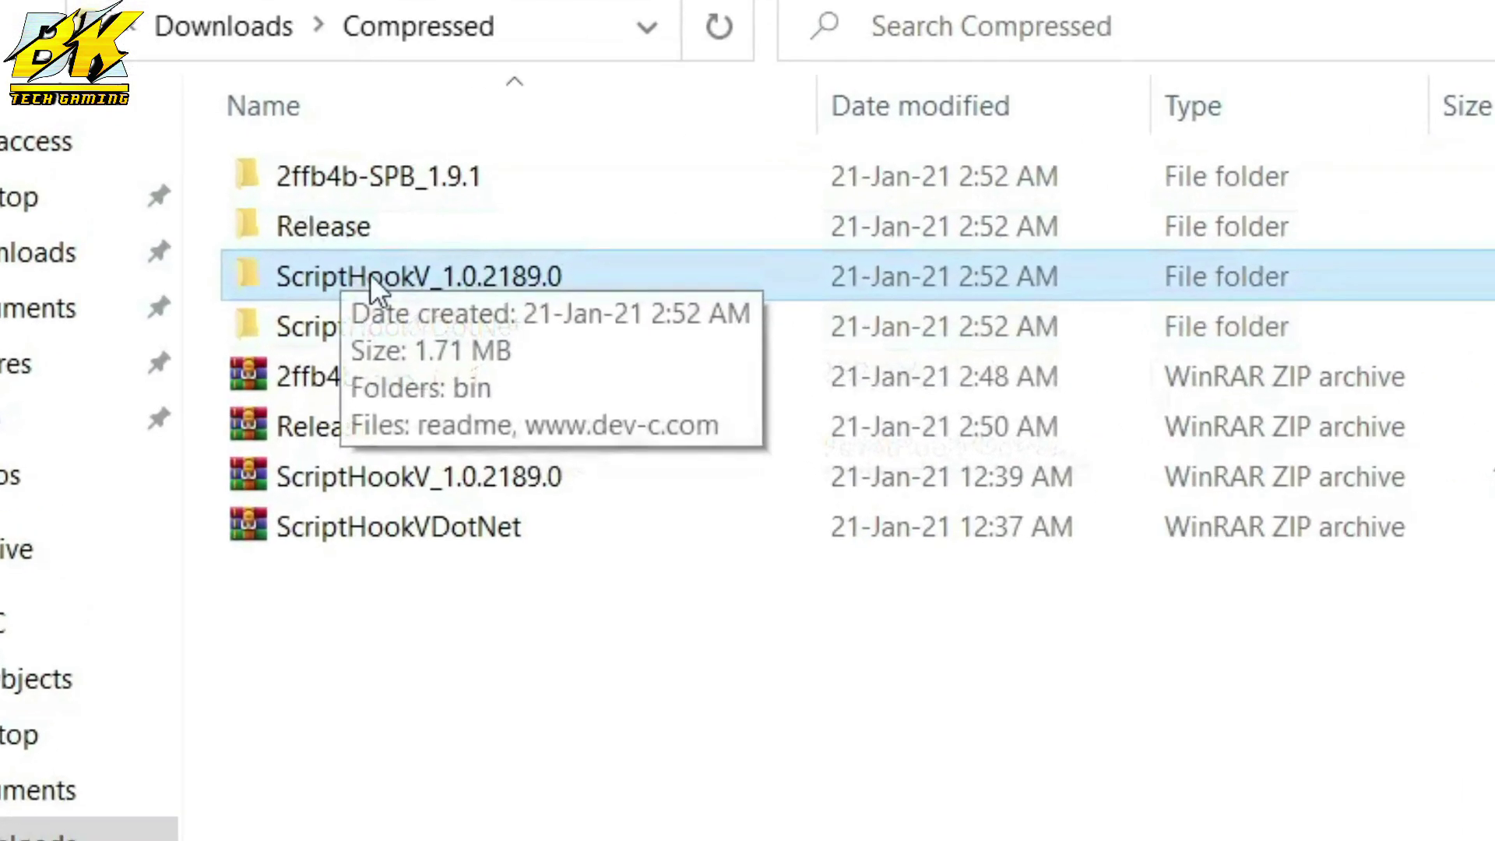
pyautogui.doubleClick(234, 176)
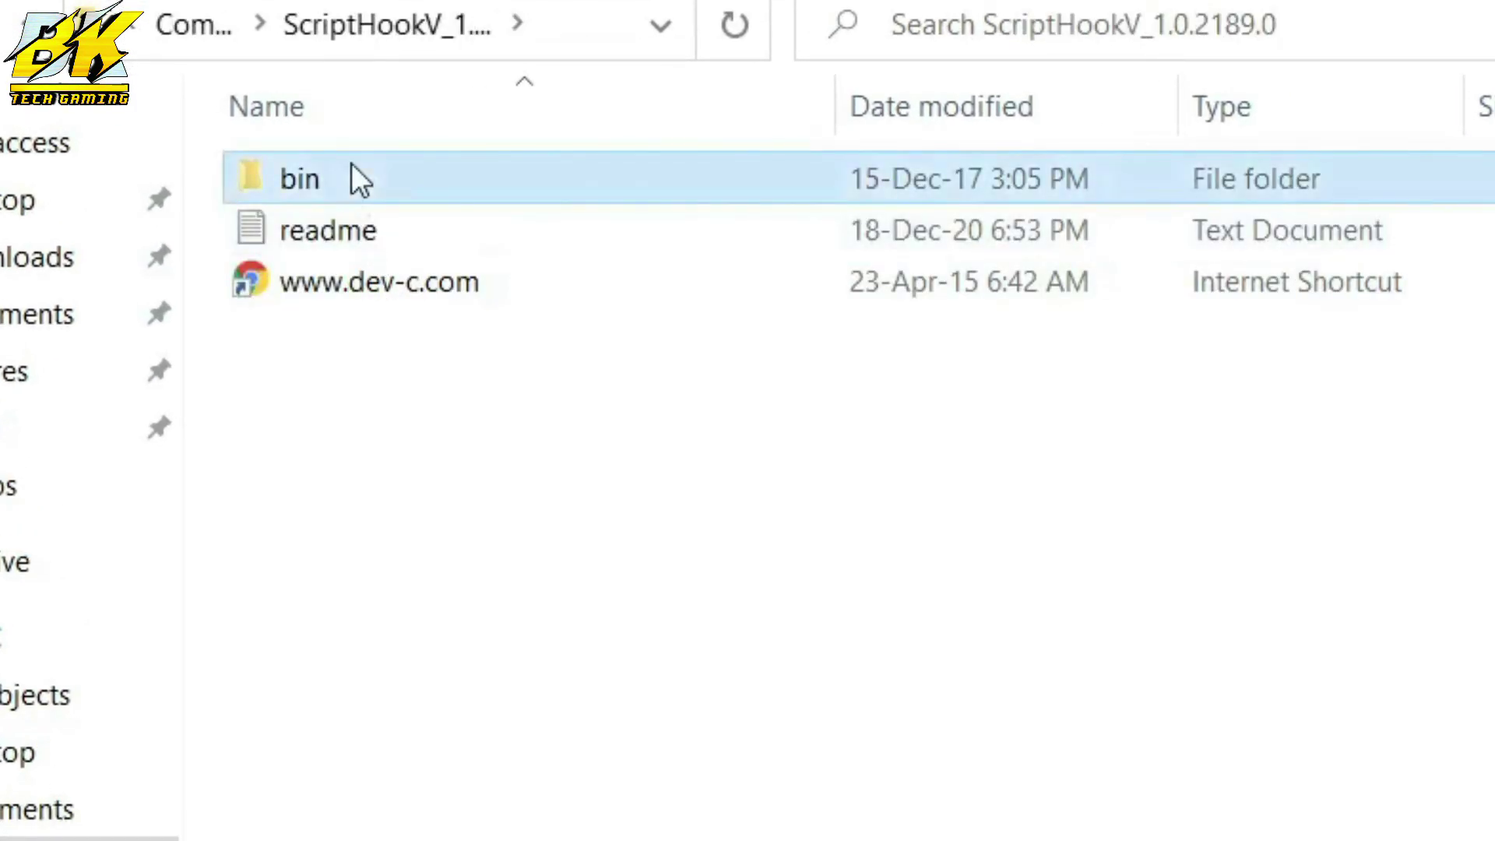
pyautogui.doubleClick(352, 168)
# - Move dinput8.dll and ScriptHookV.dll from bin into the Grand Theft Auto V folder, replacing the existing files, and return to the Compressed folder
pyautogui.click(409, 288)
pyautogui.keyDown('ctrl'); pyautogui.click(368, 249); pyautogui.keyUp('ctrl')
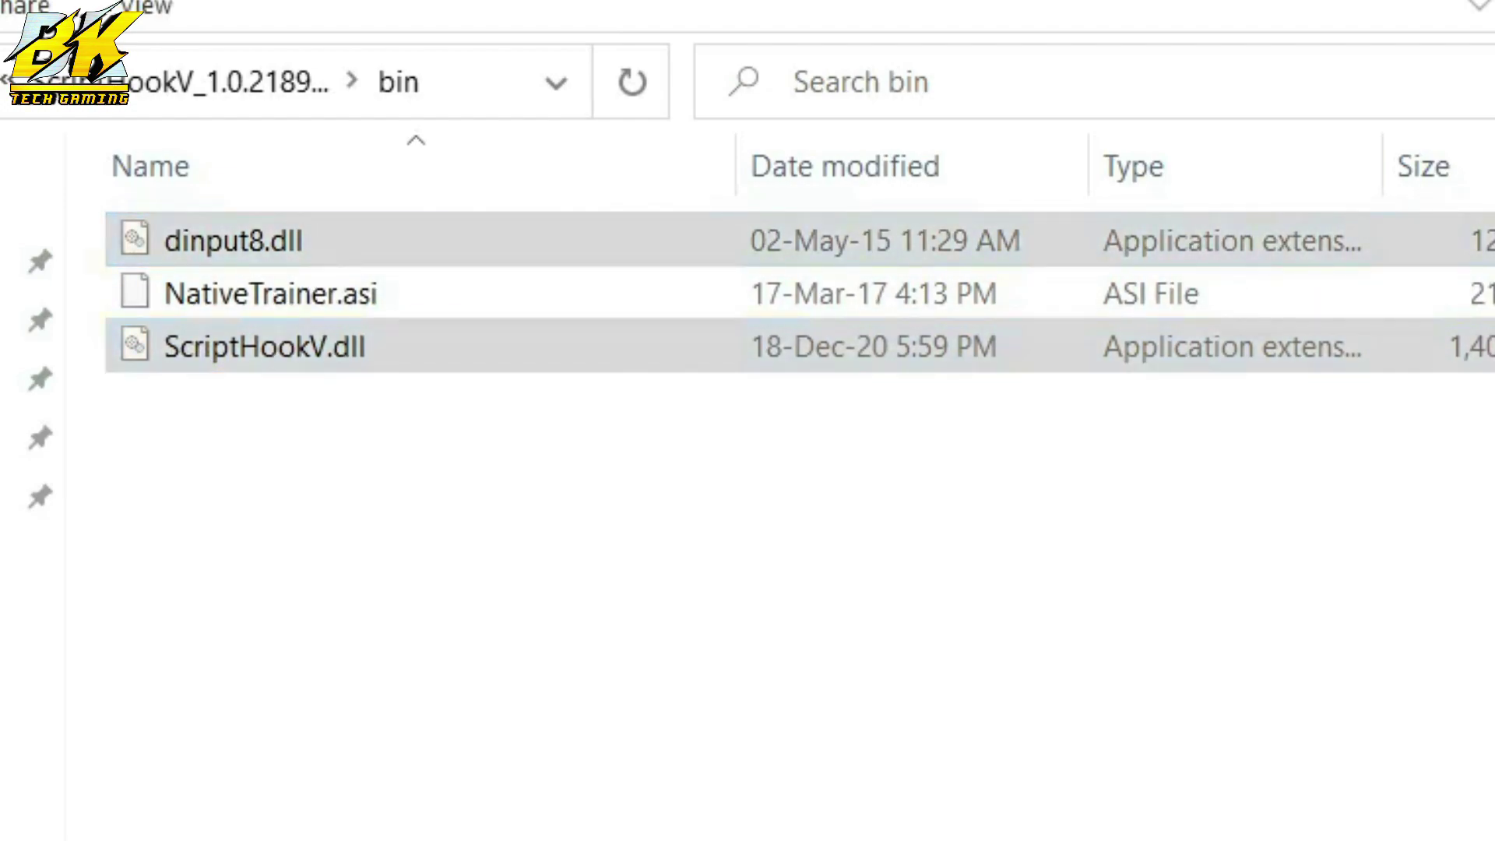
pyautogui.moveTo(343, 357); pyautogui.dragTo(608, 664)
pyautogui.moveTo(486, 447); pyautogui.dragTo(961, 646)
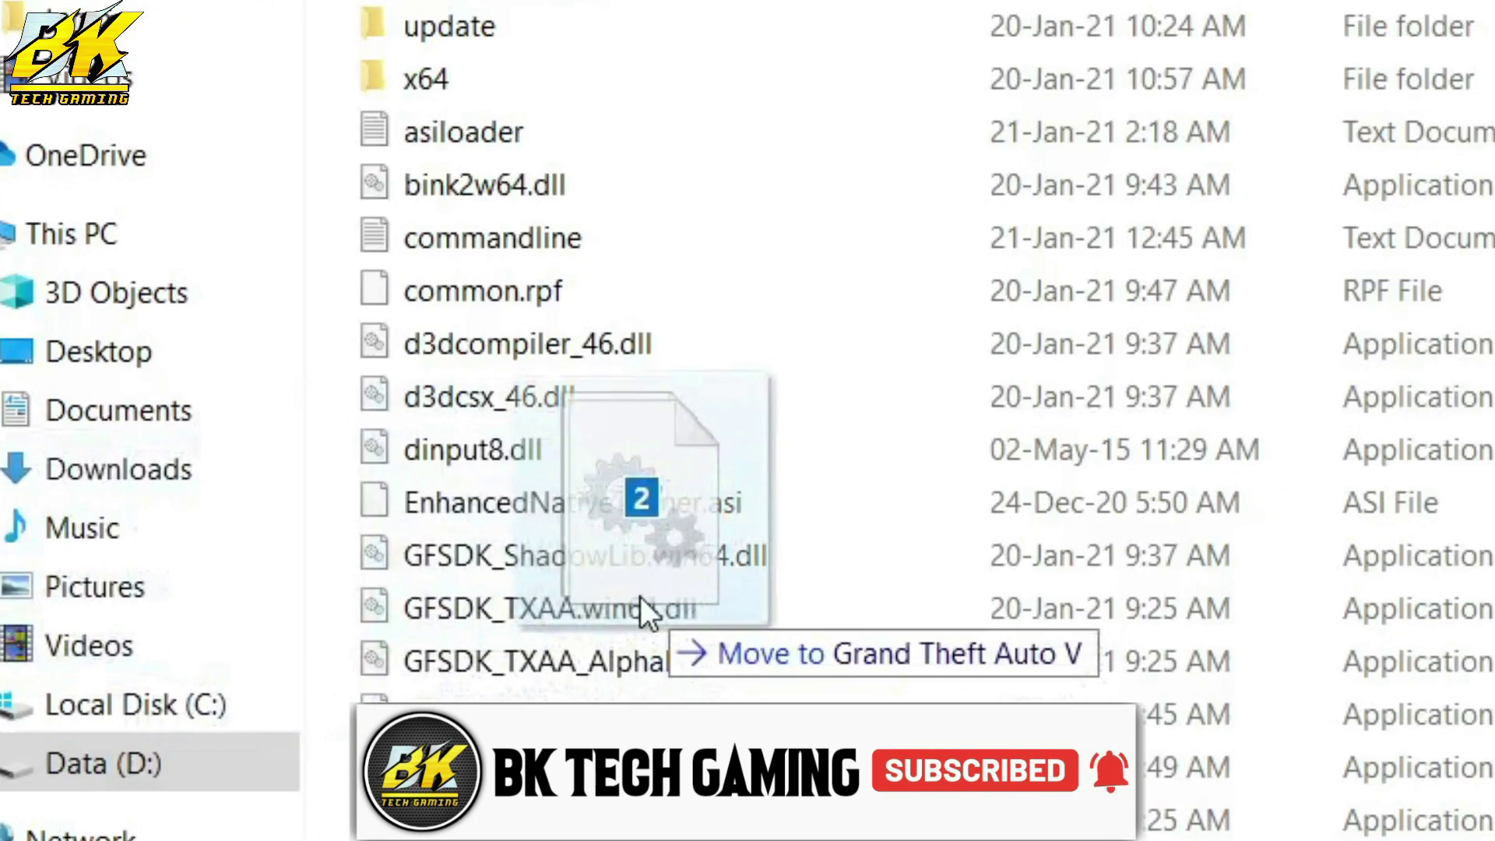
pyautogui.moveTo(640, 597); pyautogui.dragTo(548, 204)
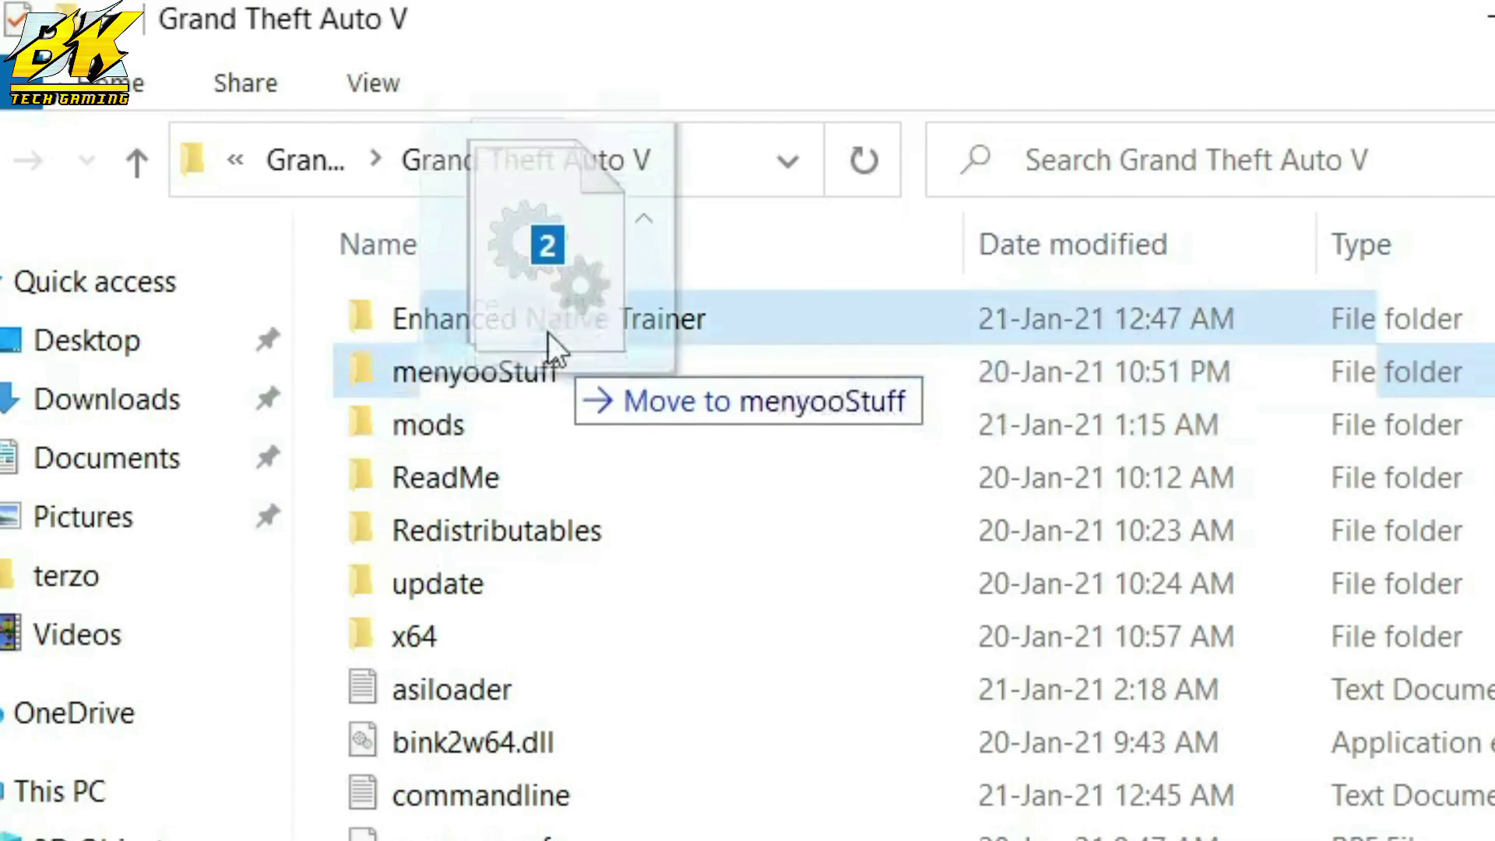
pyautogui.moveTo(548, 333); pyautogui.dragTo(530, 840)
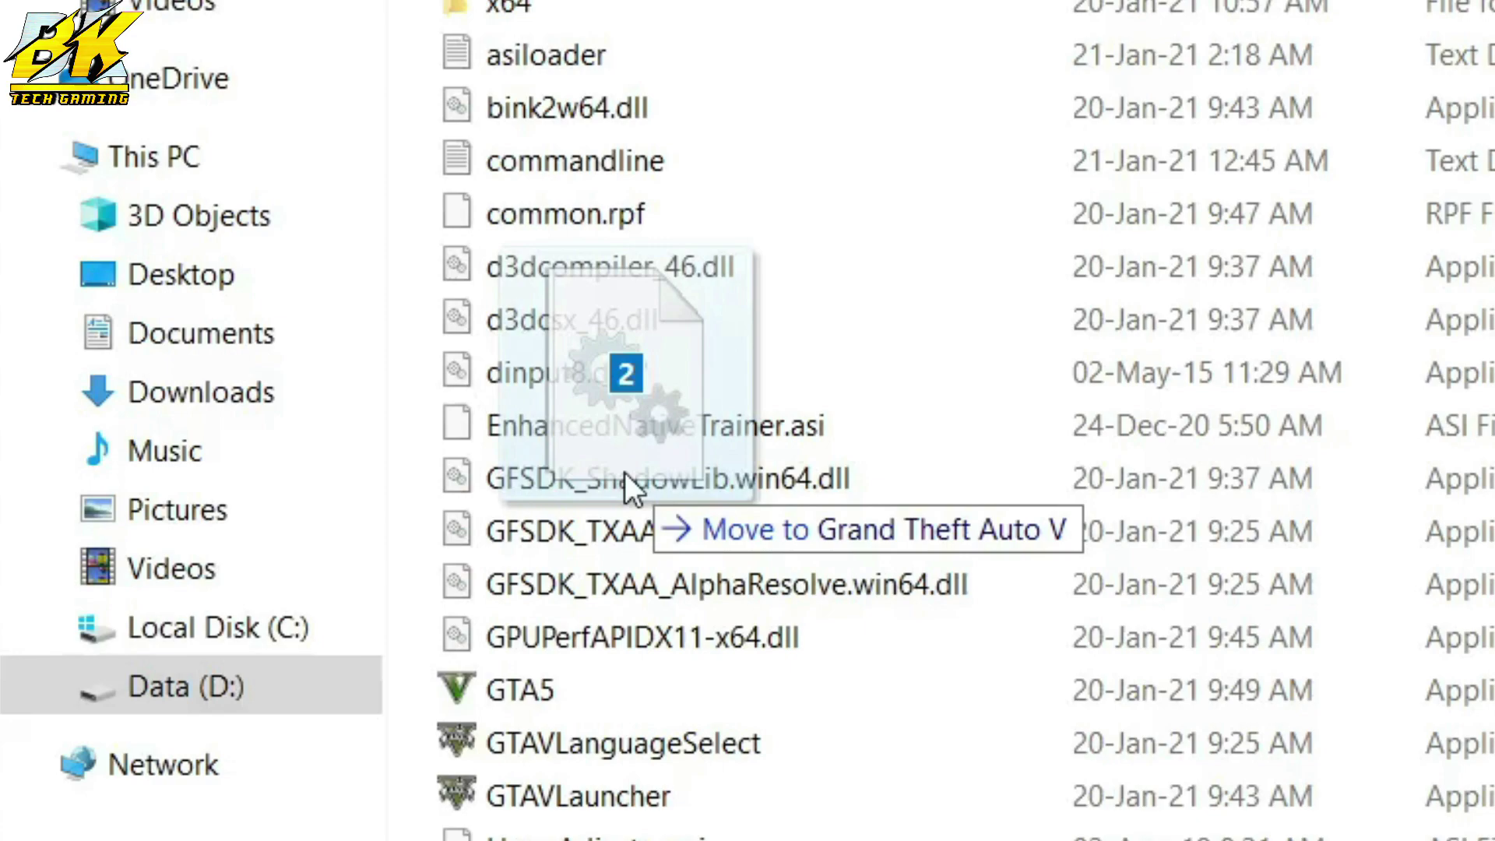
pyautogui.moveTo(624, 472); pyautogui.dragTo(624, 452)
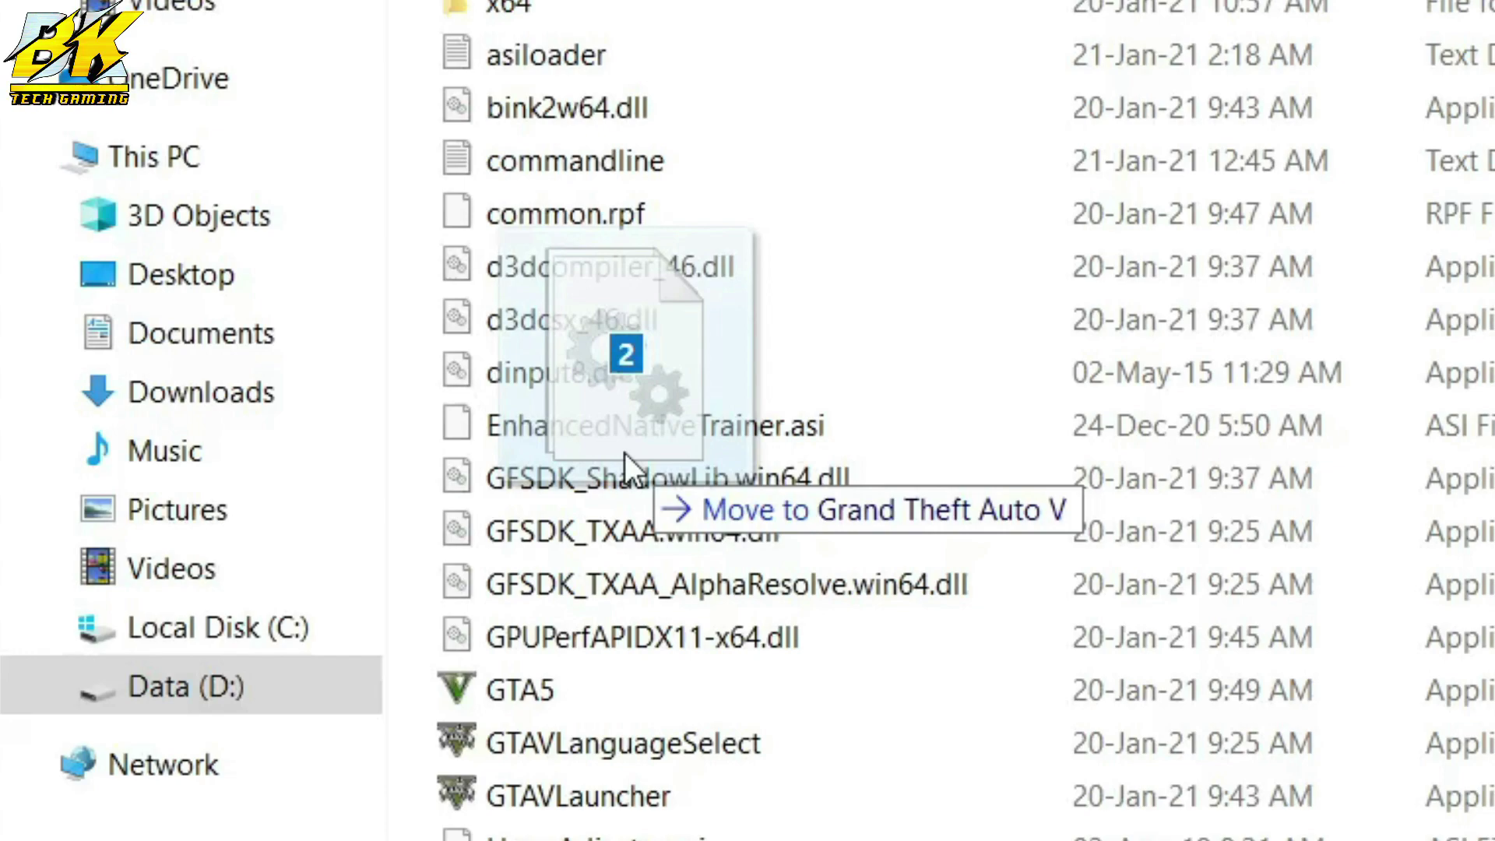
pyautogui.moveTo(625, 451); pyautogui.dragTo(691, 428)
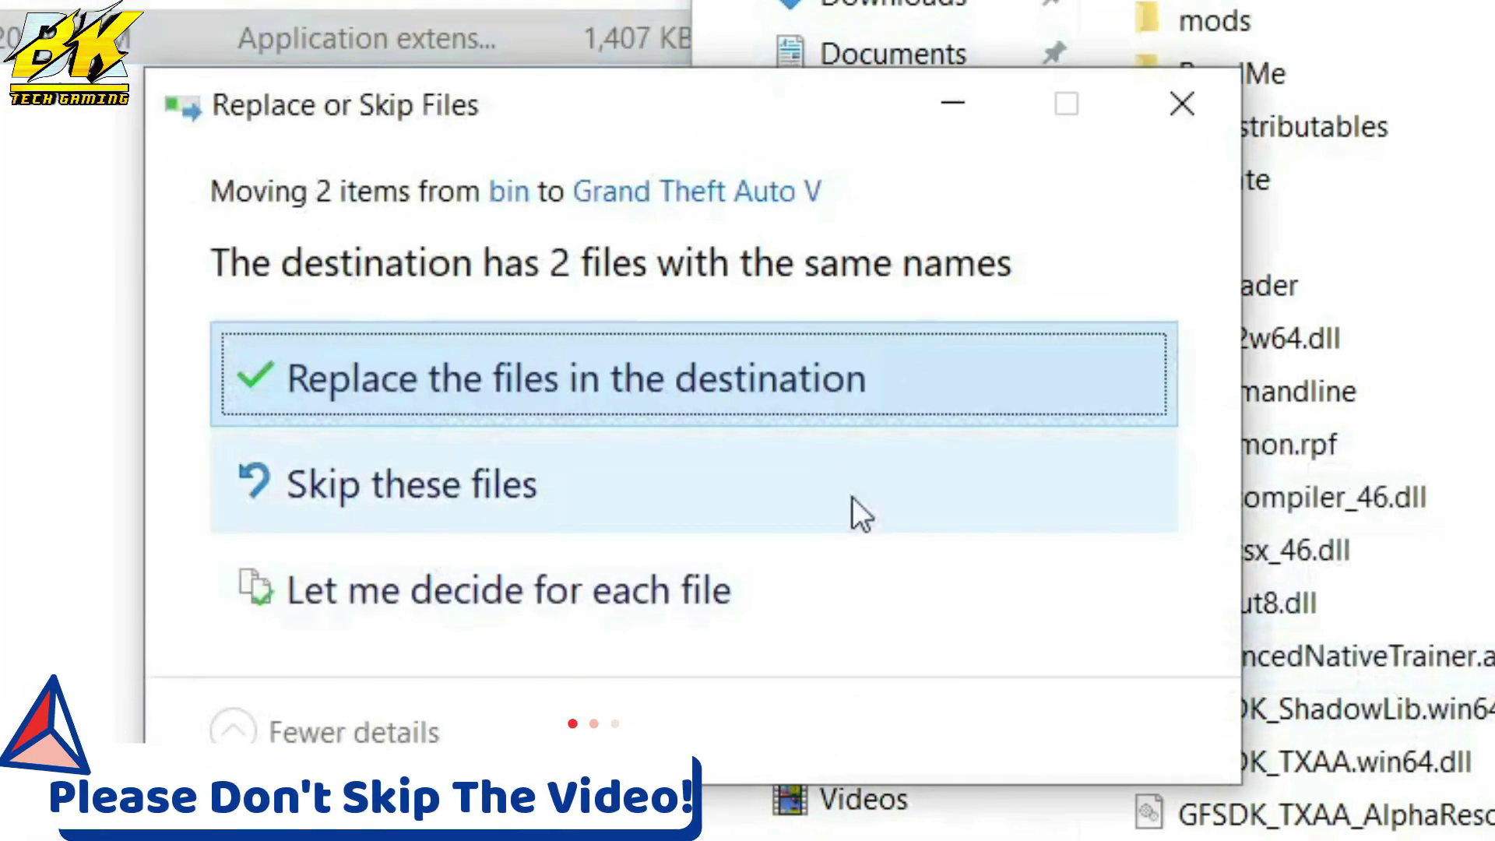
pyautogui.click(437, 372)
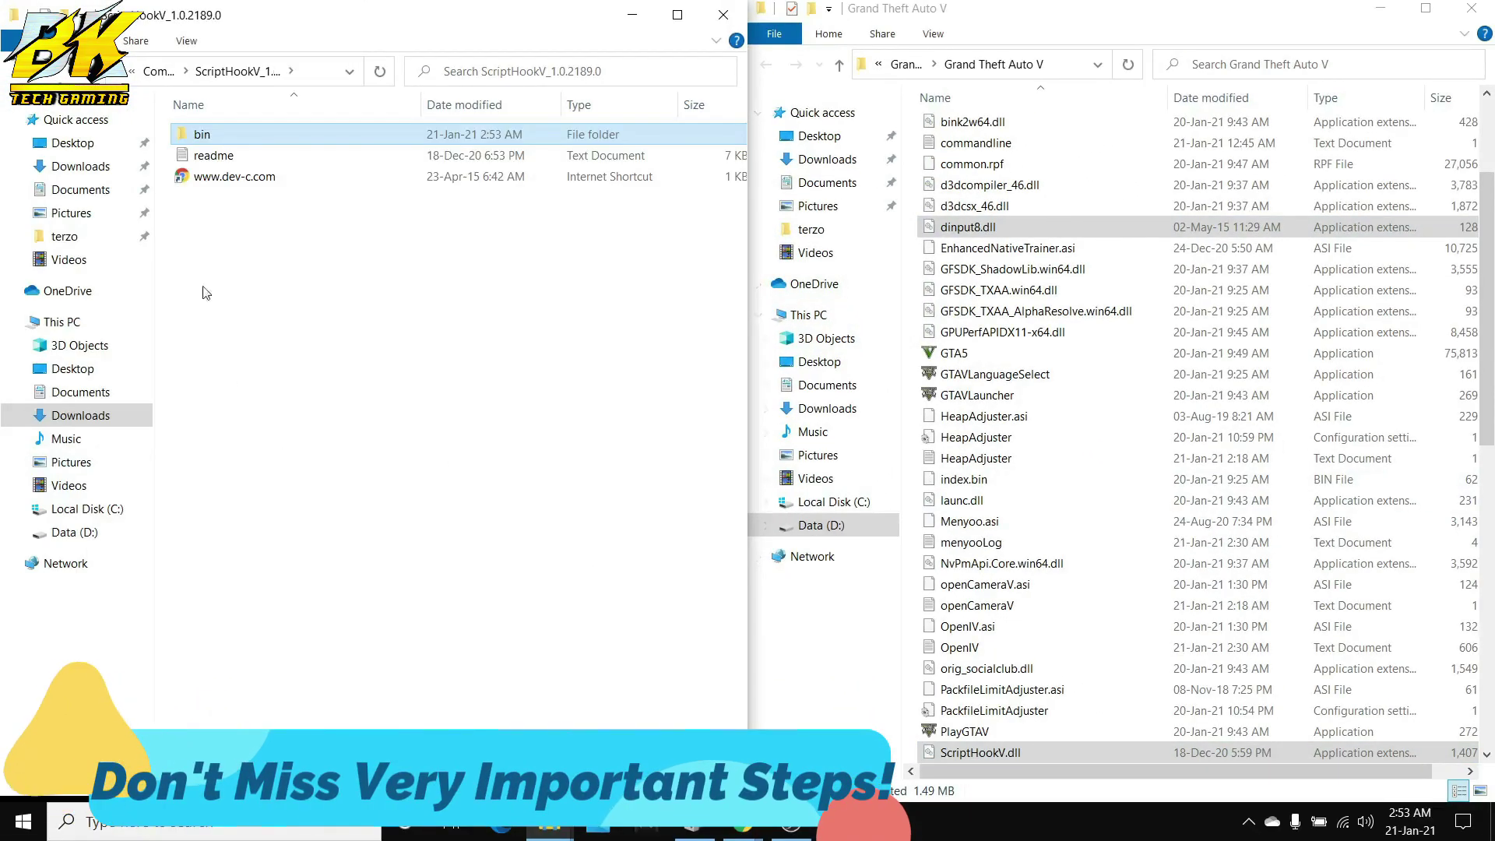
pyautogui.hotkey('alt', 'Up')
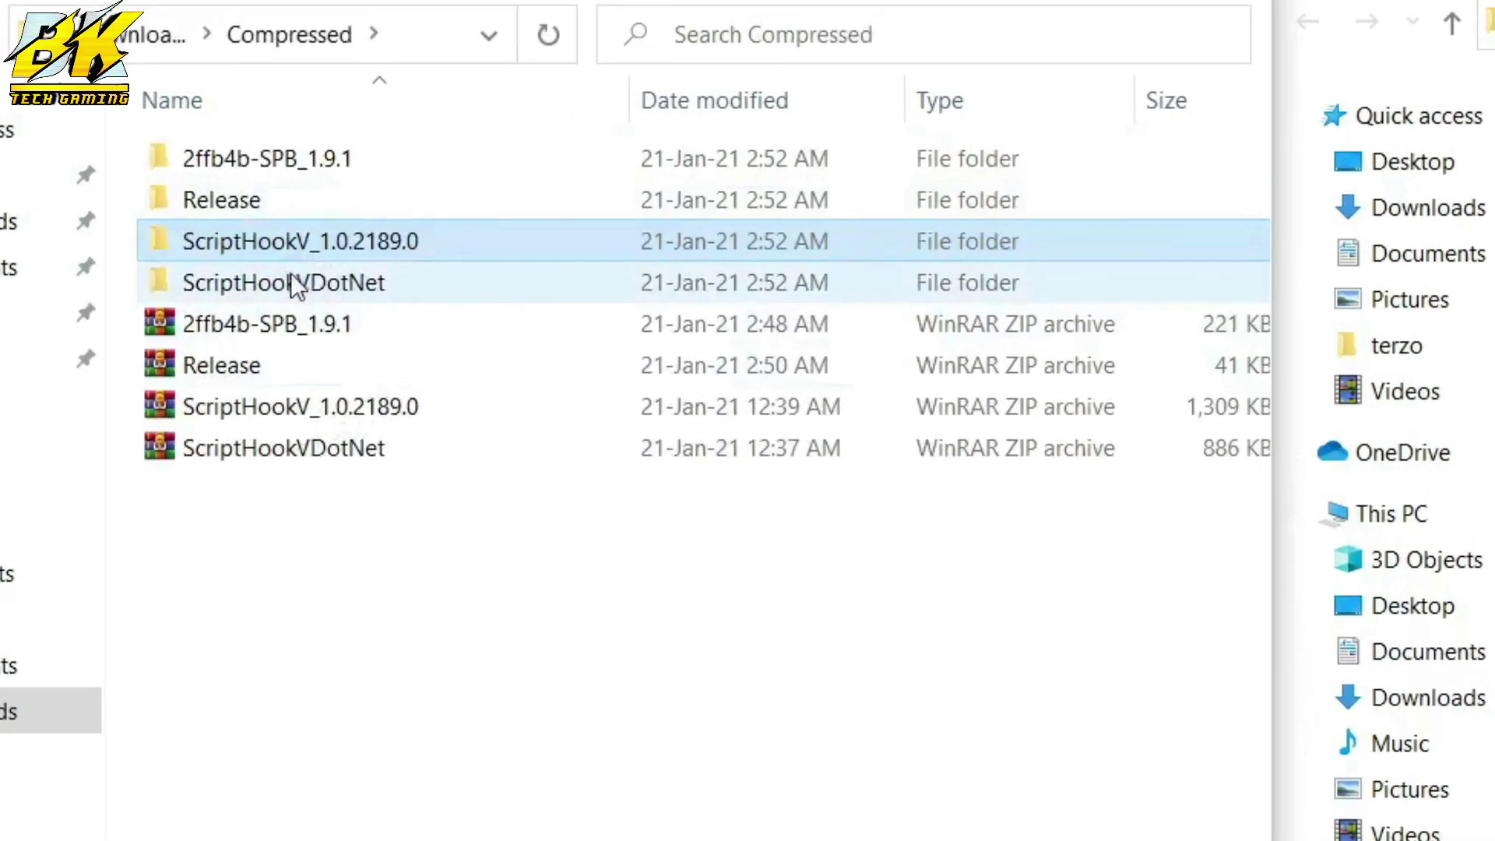
# - Open the extracted ScriptHookVDotNet folder, closing the ScriptHookVDotNet configuration file opened along with it
pyautogui.click(249, 198)
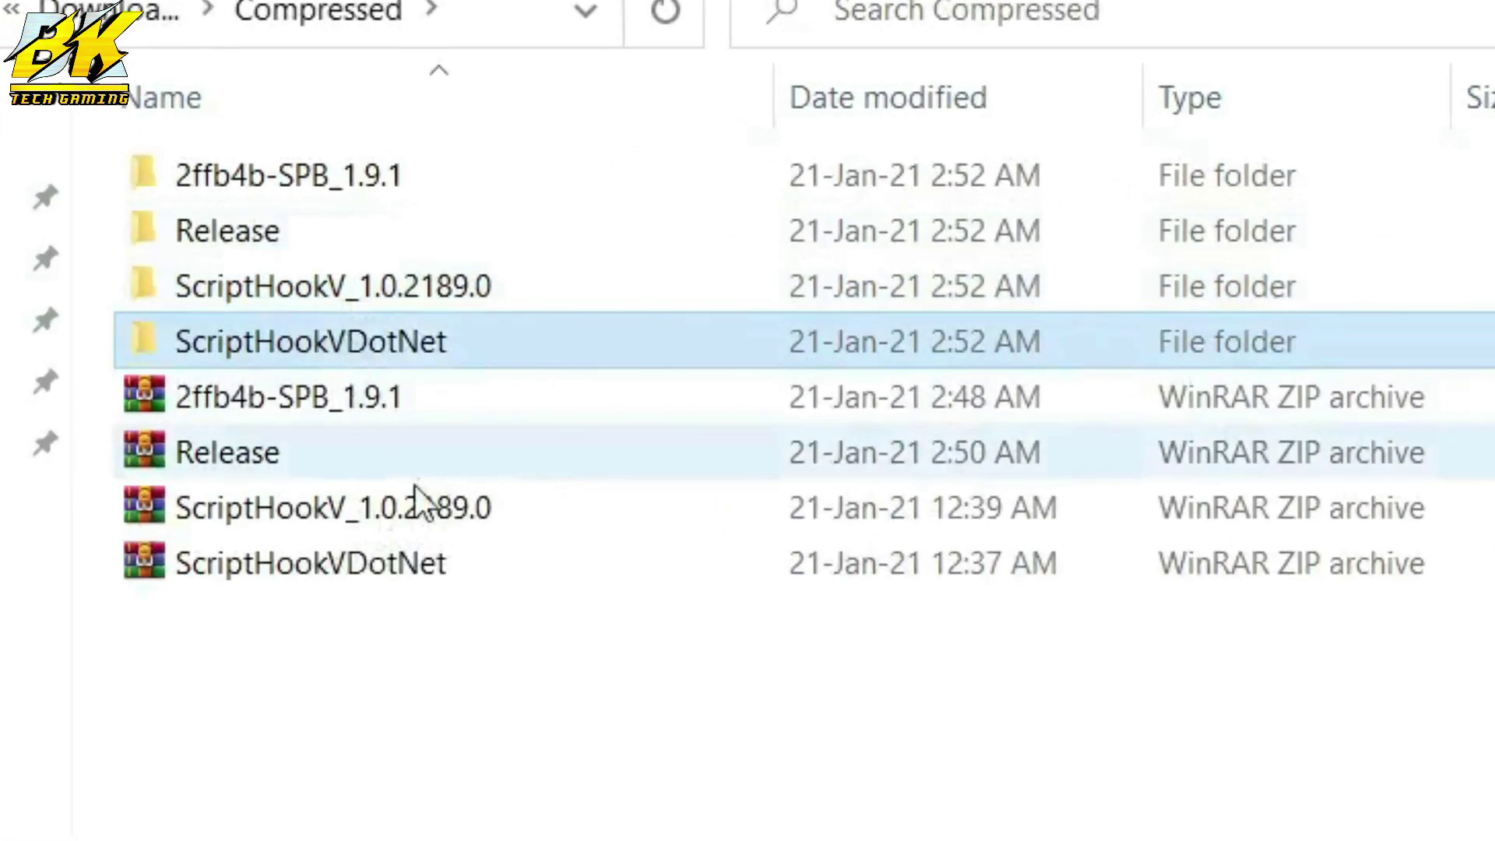
pyautogui.doubleClick(428, 361)
pyautogui.doubleClick(427, 359)
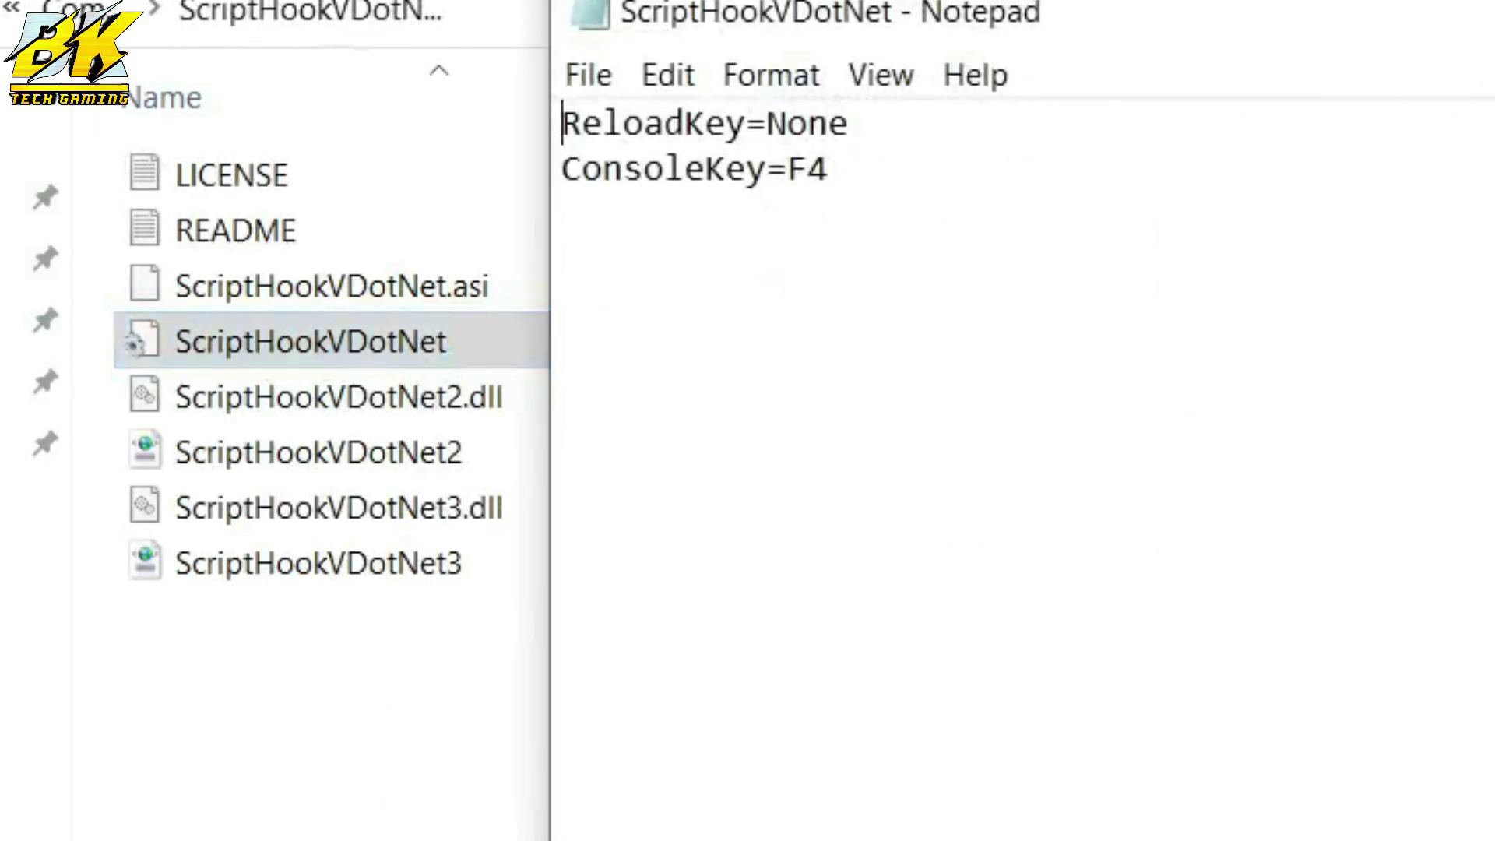
pyautogui.hotkey('alt', 'F4')
# - Move the six ScriptHookVDotNet .asi, configuration, .dll and XML files into the Grand Theft Auto V folder, skipping the files that already exist there
pyautogui.click(483, 778)
pyautogui.moveTo(351, 810); pyautogui.dragTo(431, 286)
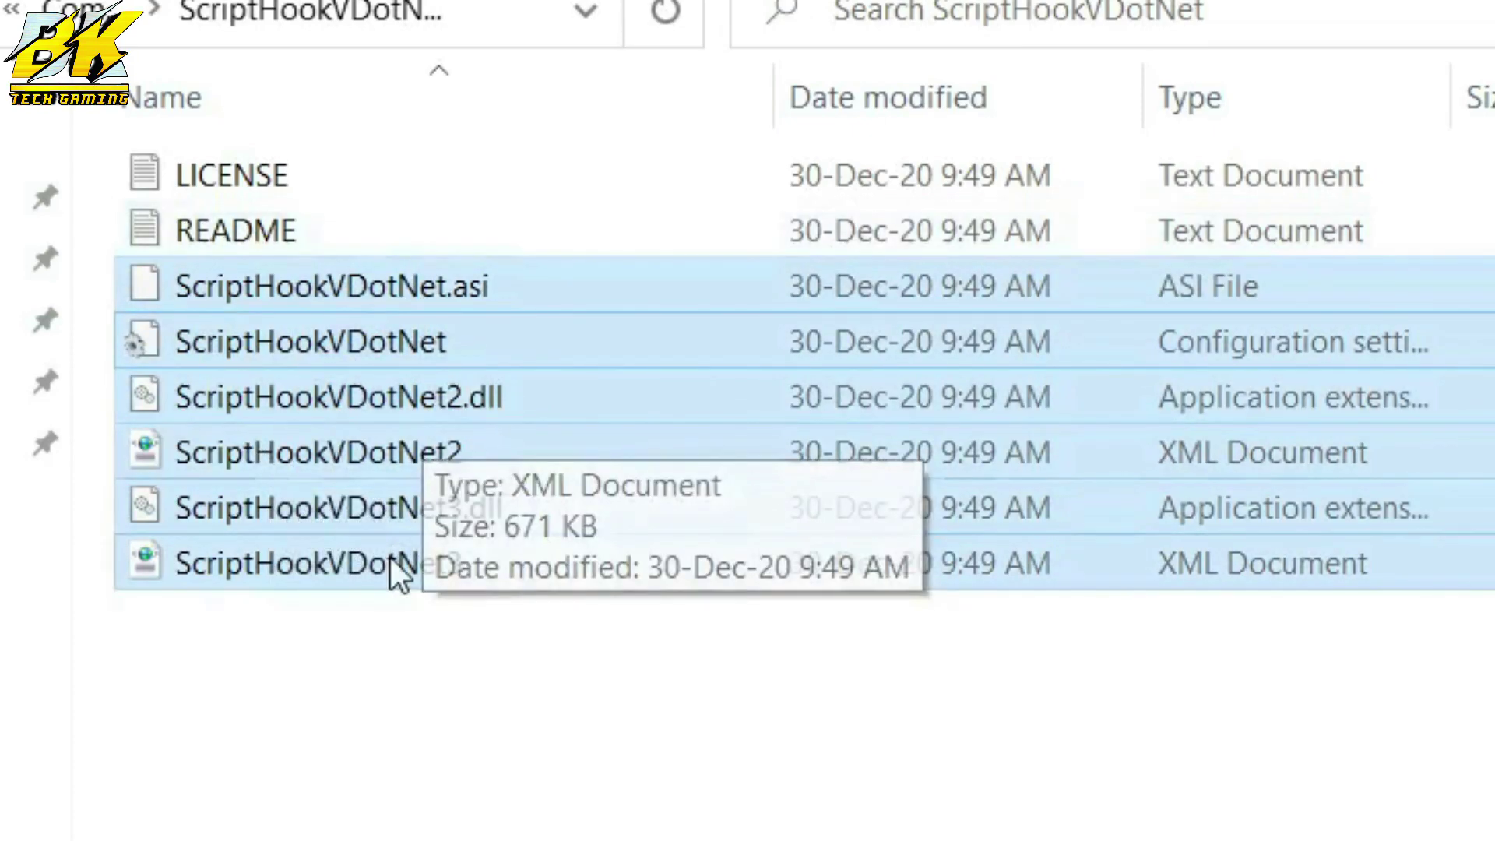
pyautogui.moveTo(344, 469); pyautogui.dragTo(745, 437)
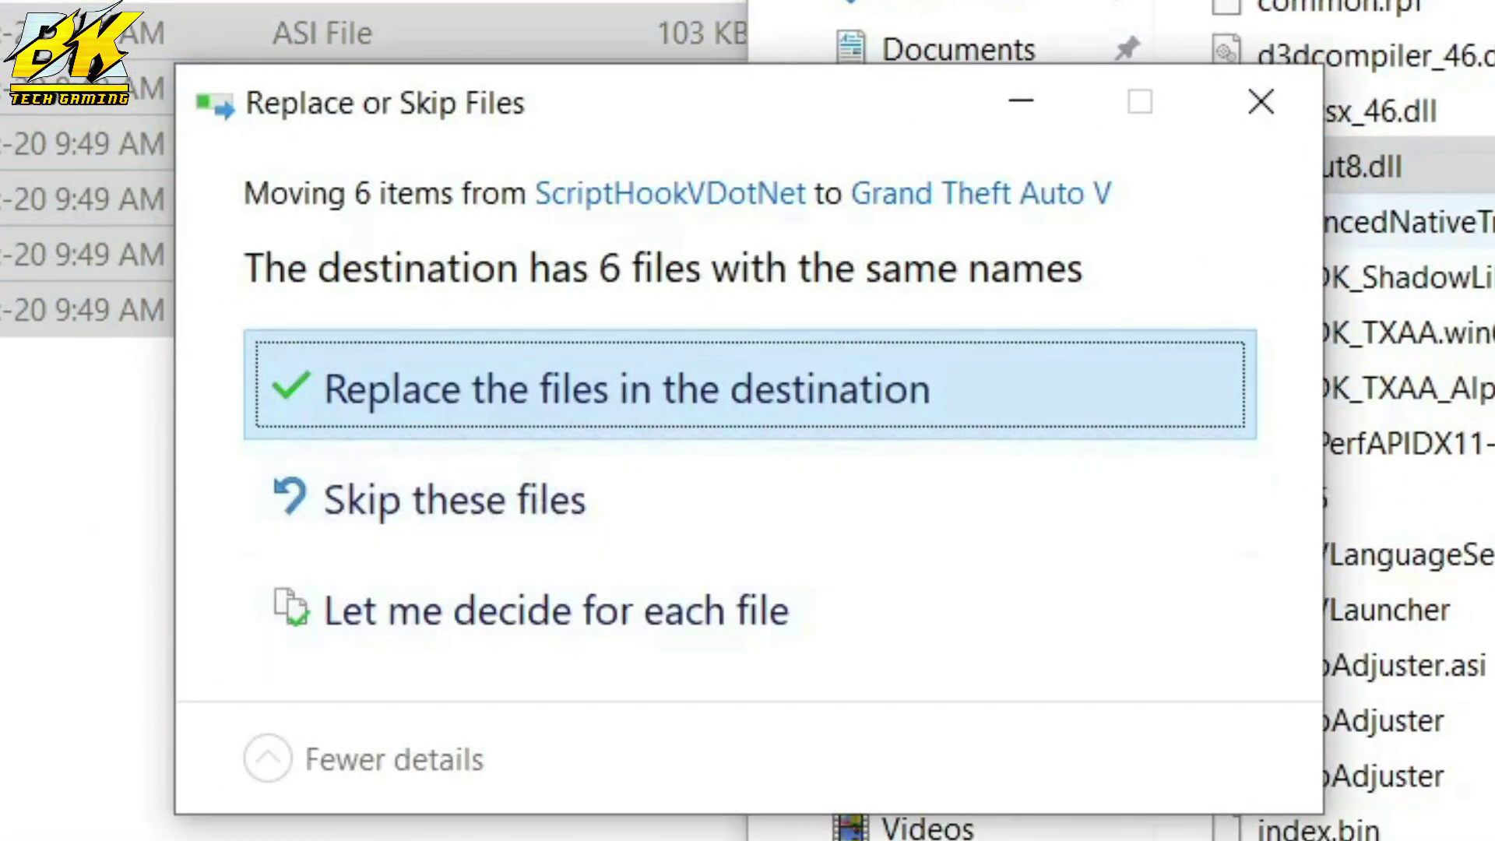
pyautogui.click(481, 498)
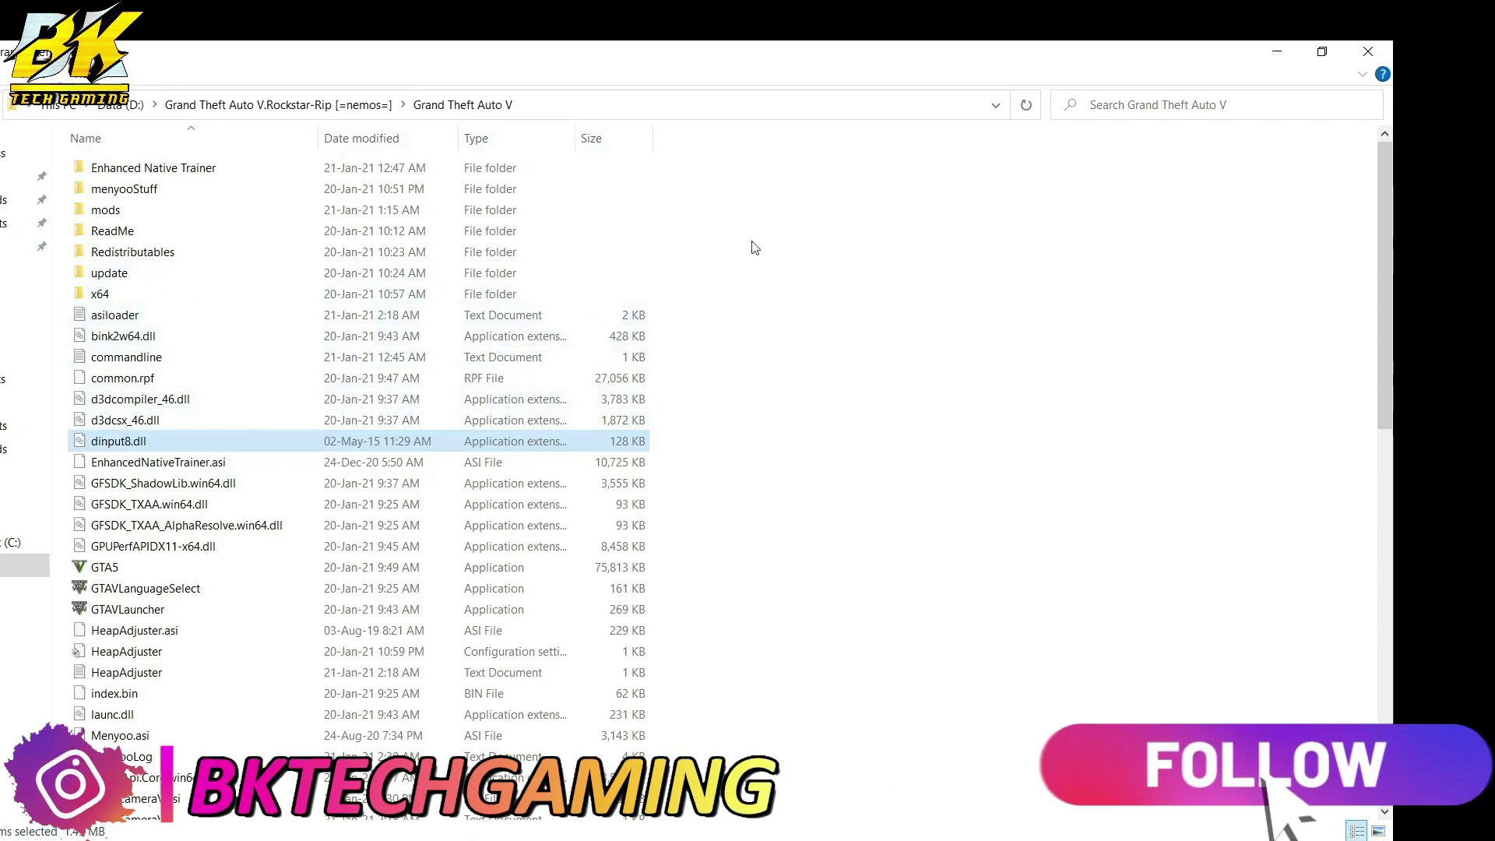
# - Create a new folder in the Grand Theft Auto V folder, then rename the ReadMe folder as Scripts
pyautogui.rightClick(860, 232)
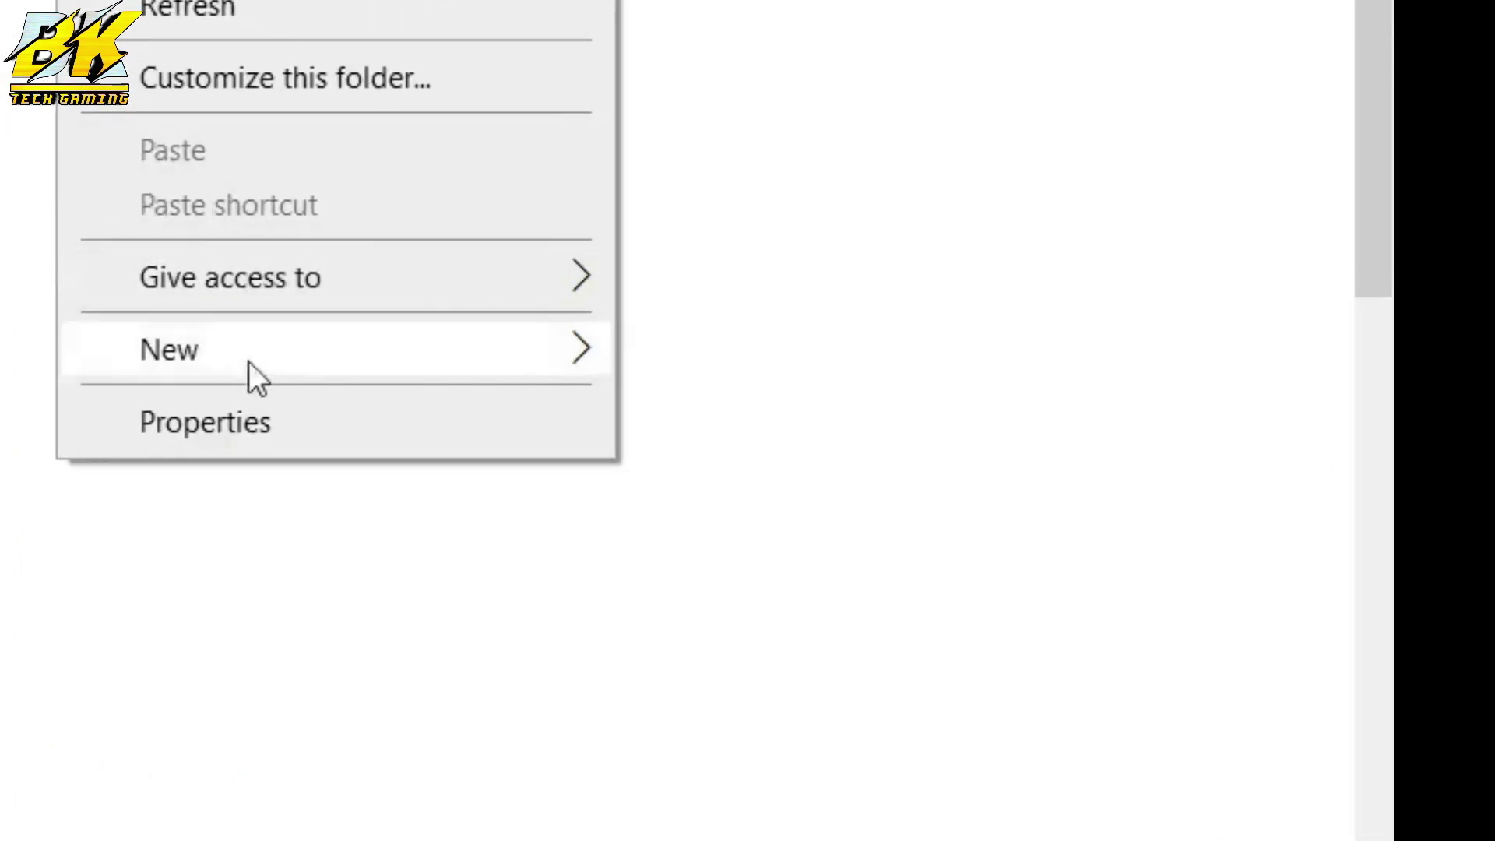
pyautogui.moveTo(289, 375)
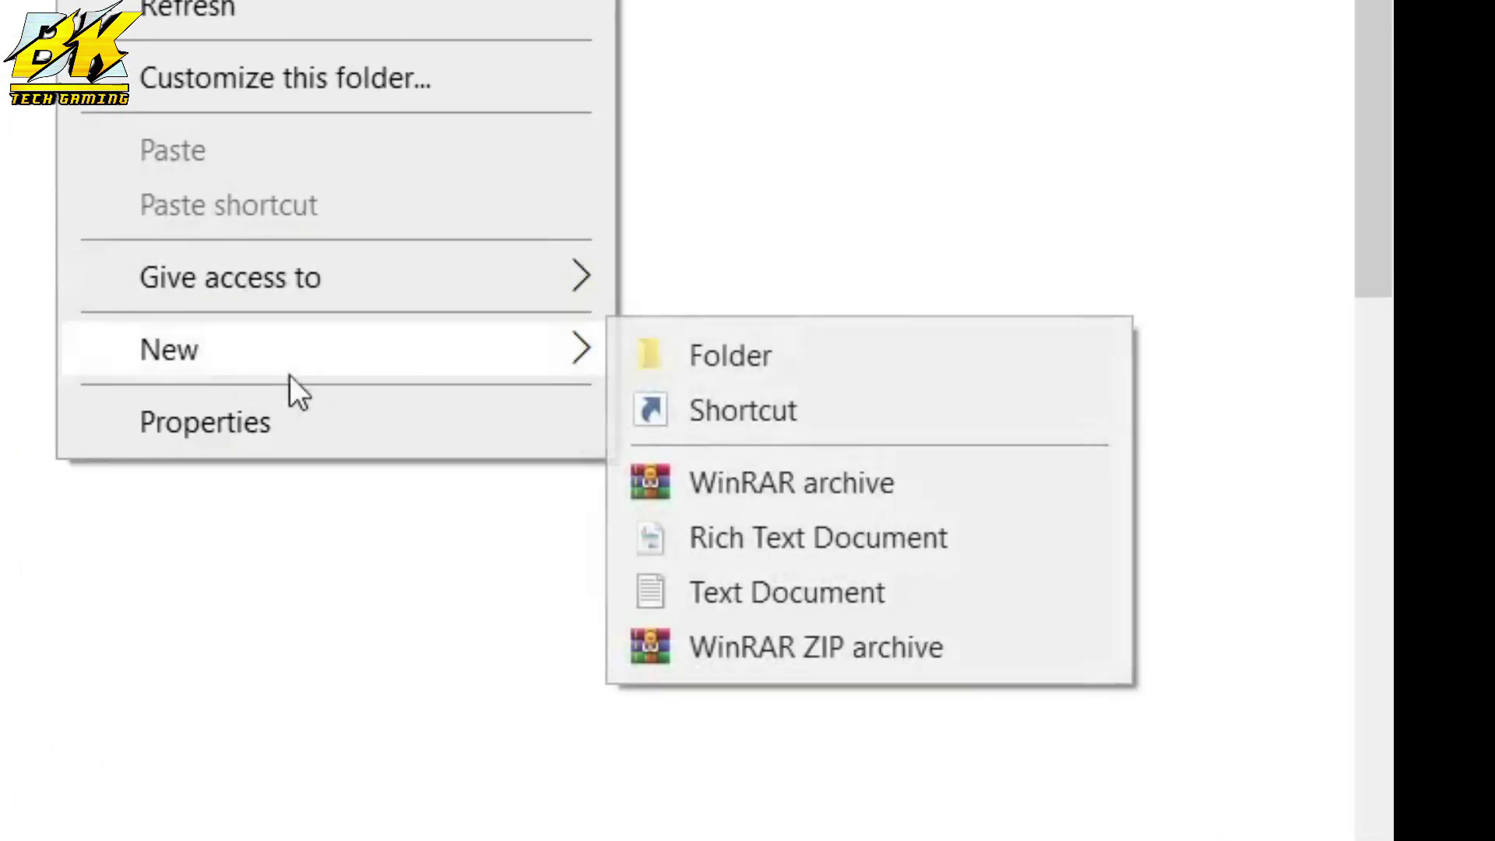
pyautogui.click(730, 371)
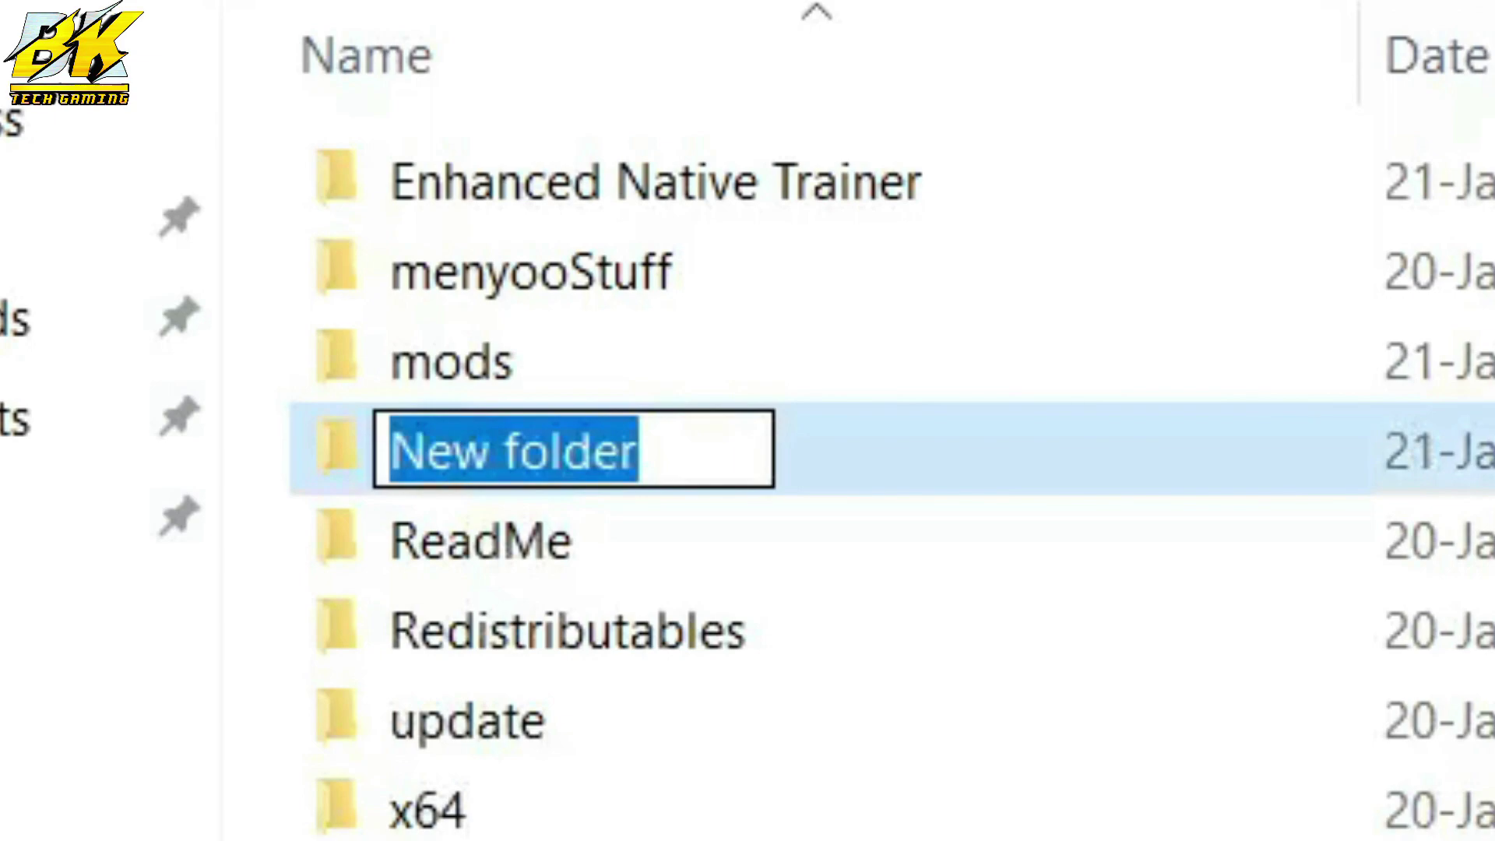
pyautogui.press('Tab')
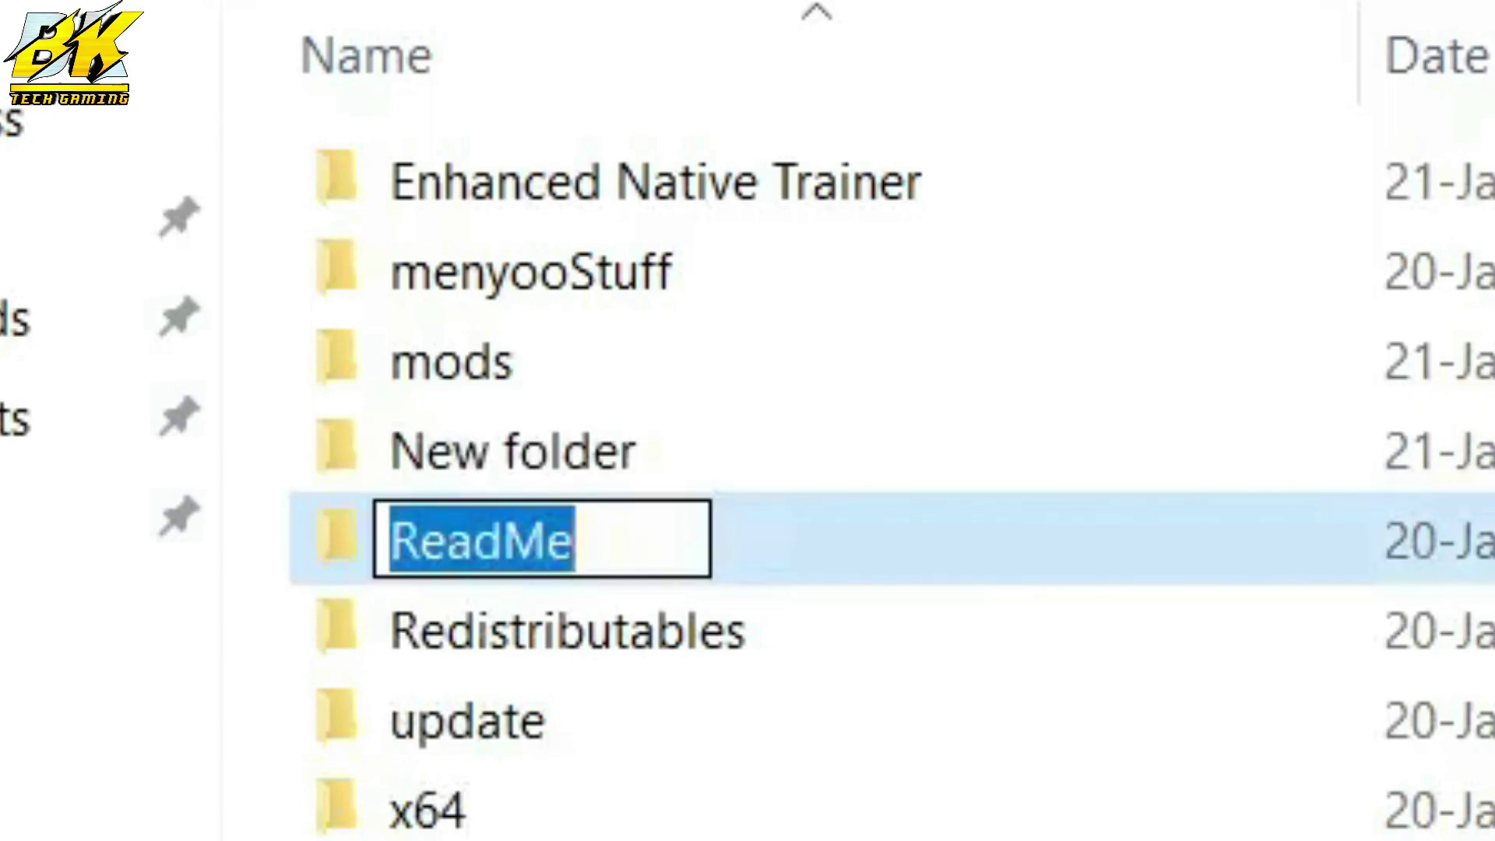
pyautogui.write('S')
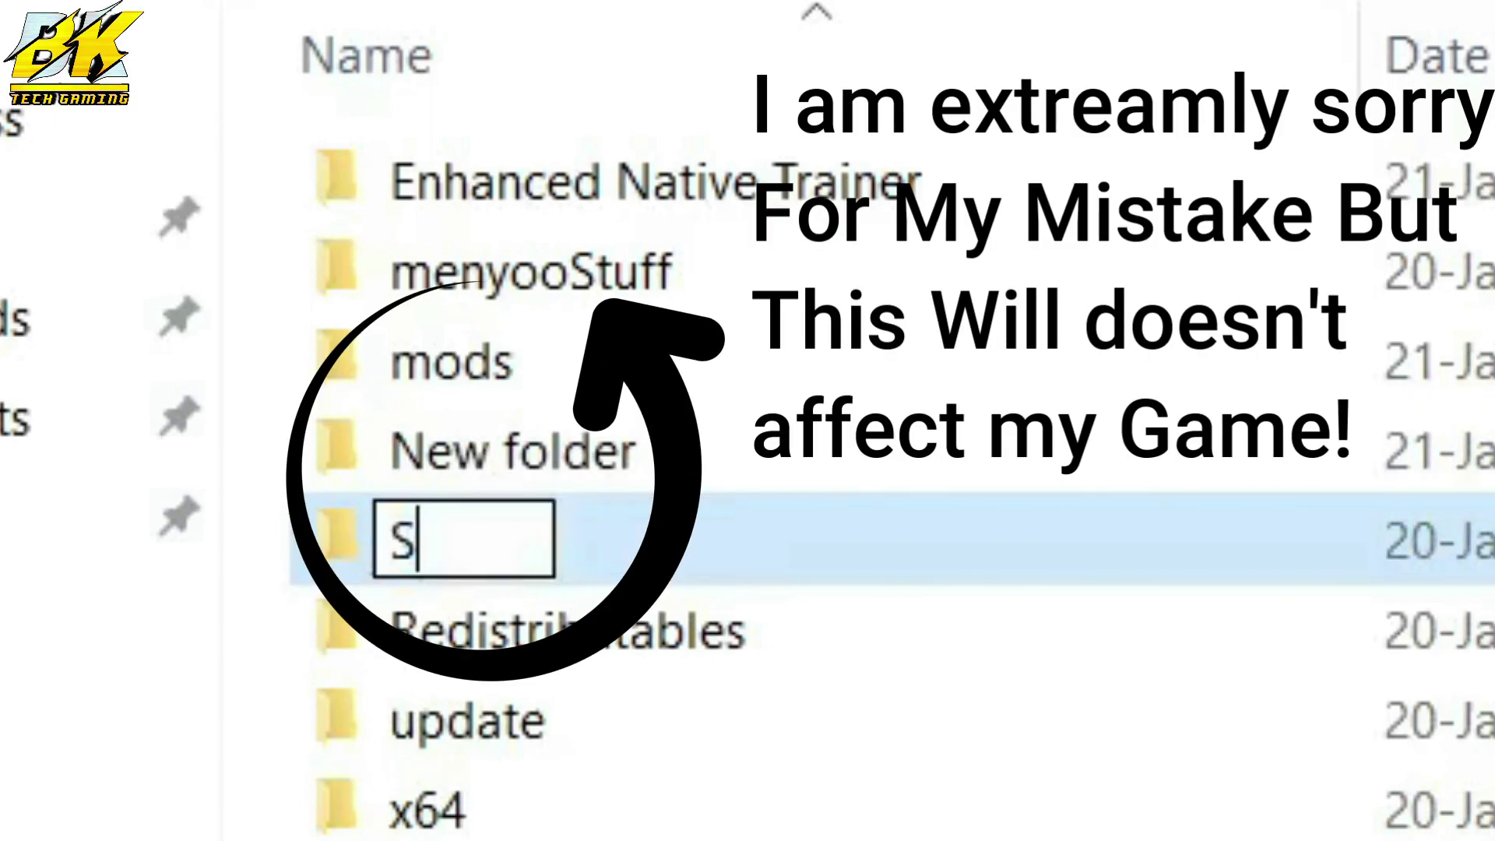
pyautogui.write('cripts')
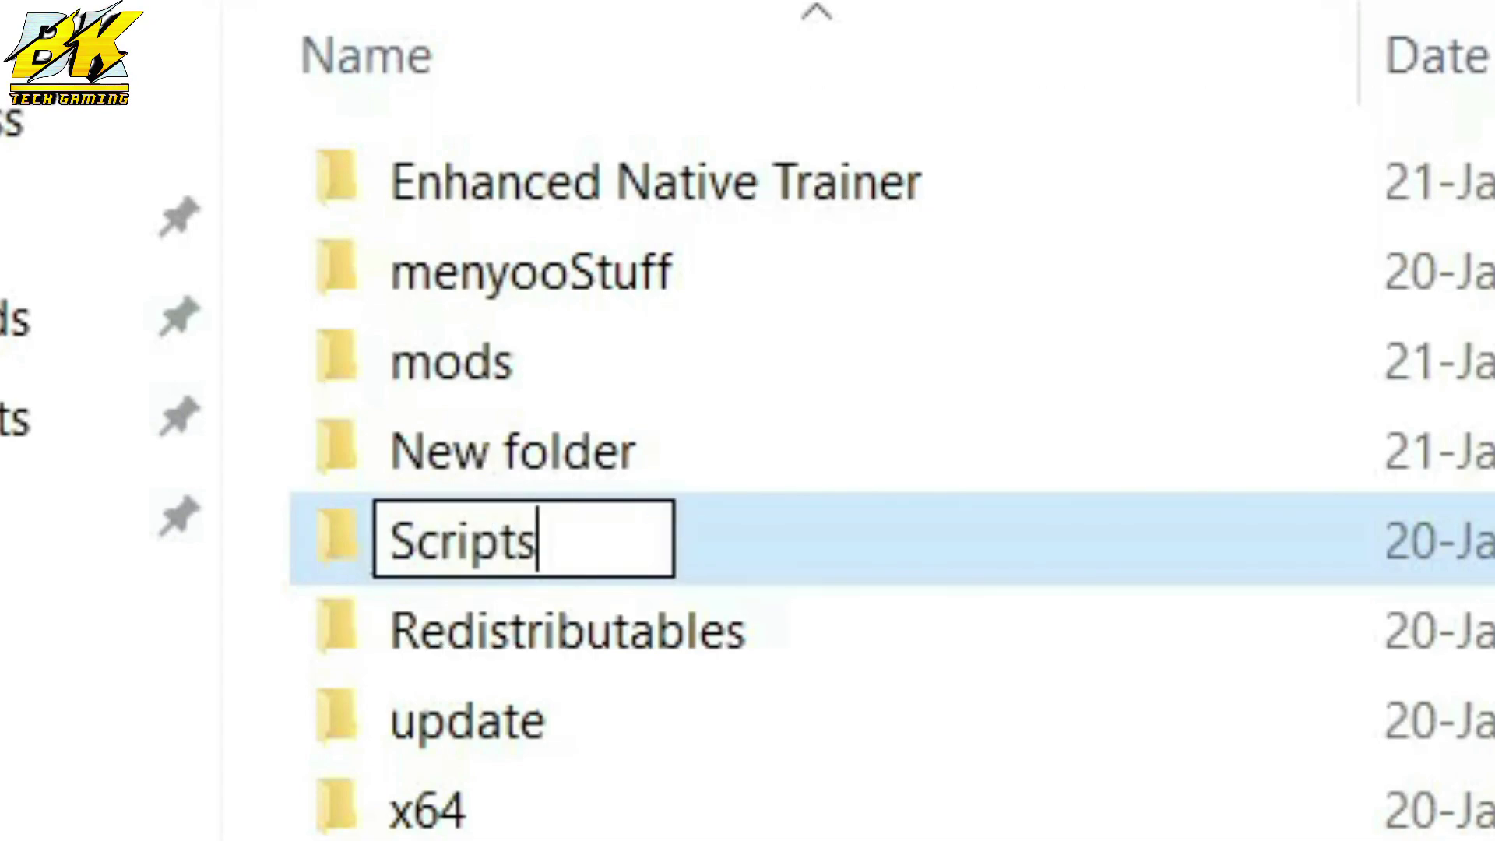
pyautogui.press('Return')
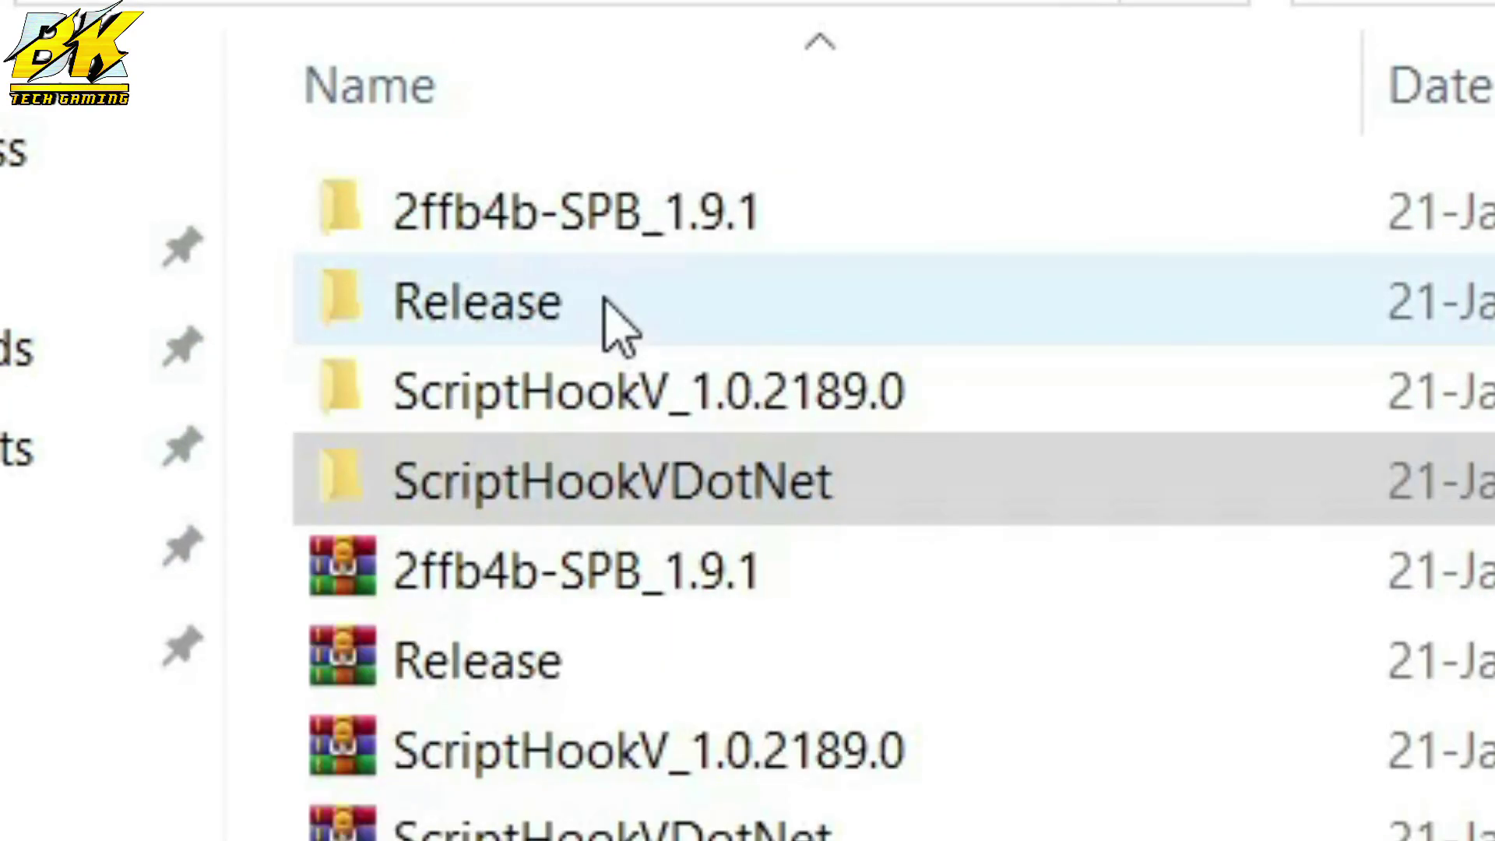
# - Move both NativeUI files from the extracted Release folder into the Scripts folder of Grand Theft Auto V
pyautogui.click(615, 326)
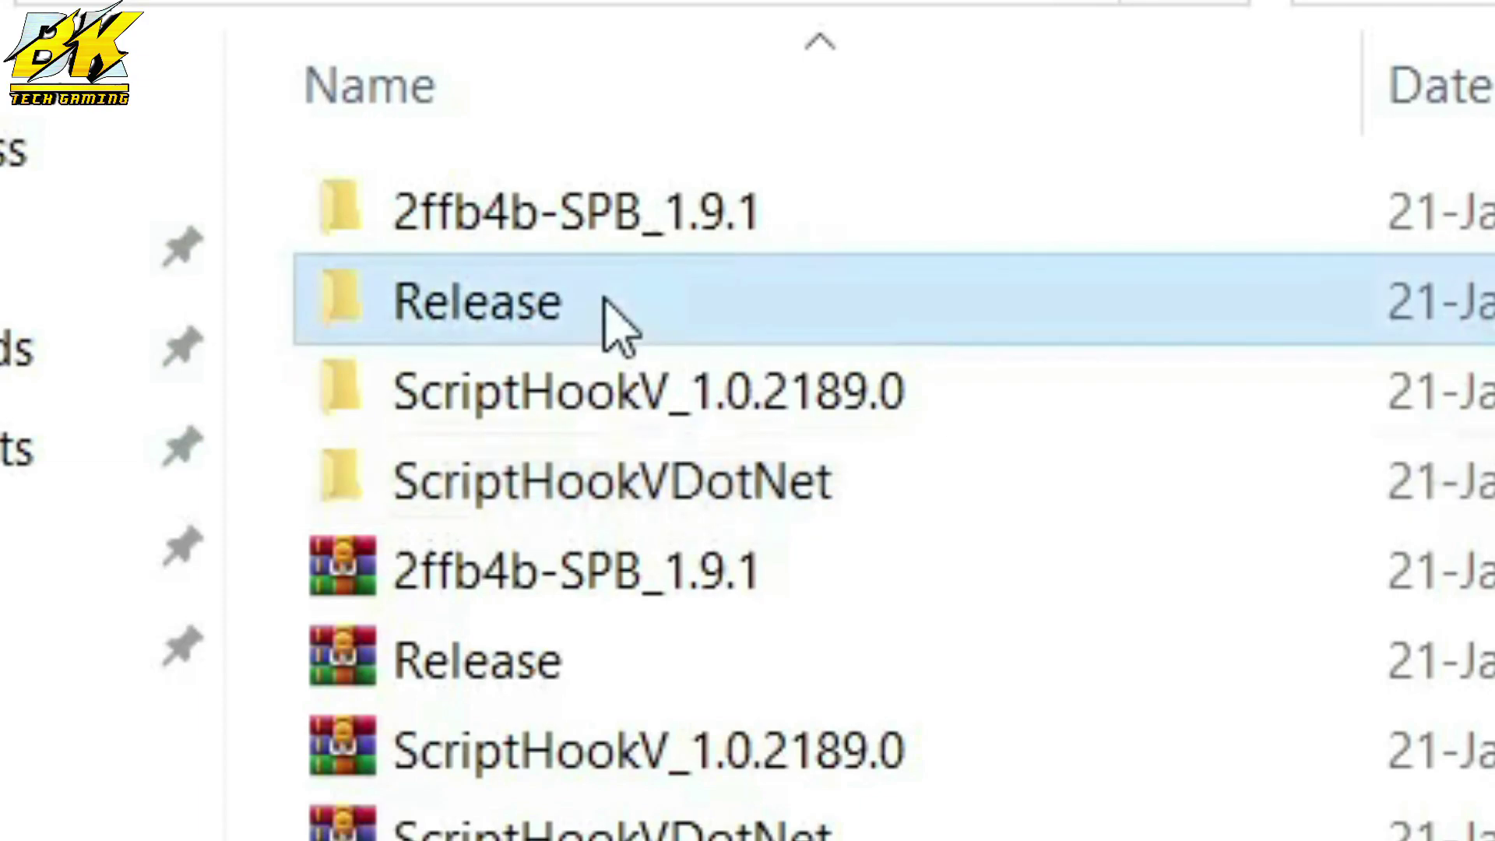
pyautogui.doubleClick(615, 326)
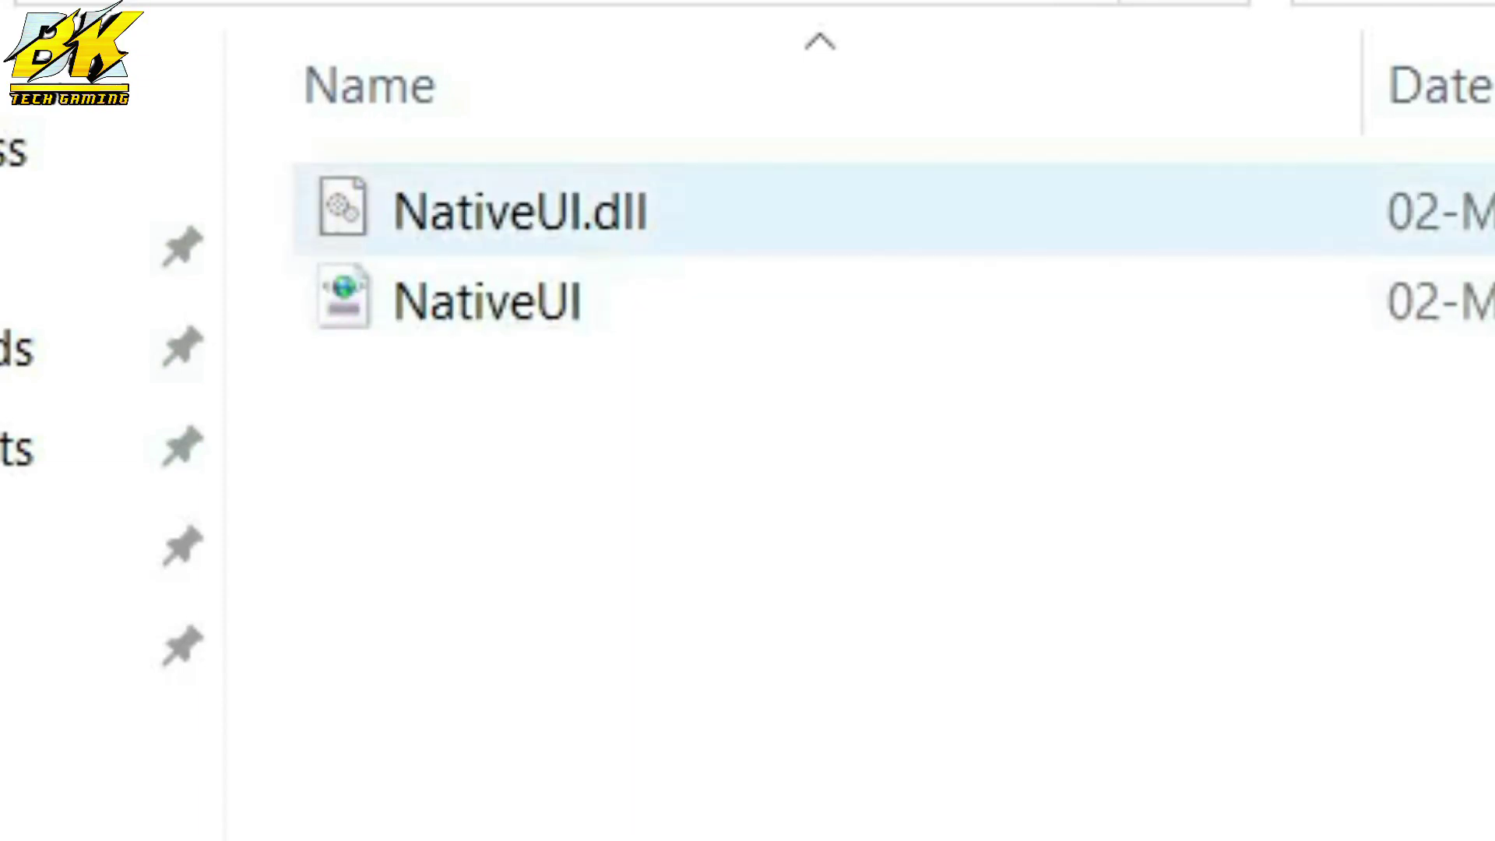
pyautogui.moveTo(677, 517); pyautogui.dragTo(716, 109)
pyautogui.moveTo(545, 327); pyautogui.dragTo(1494, 806)
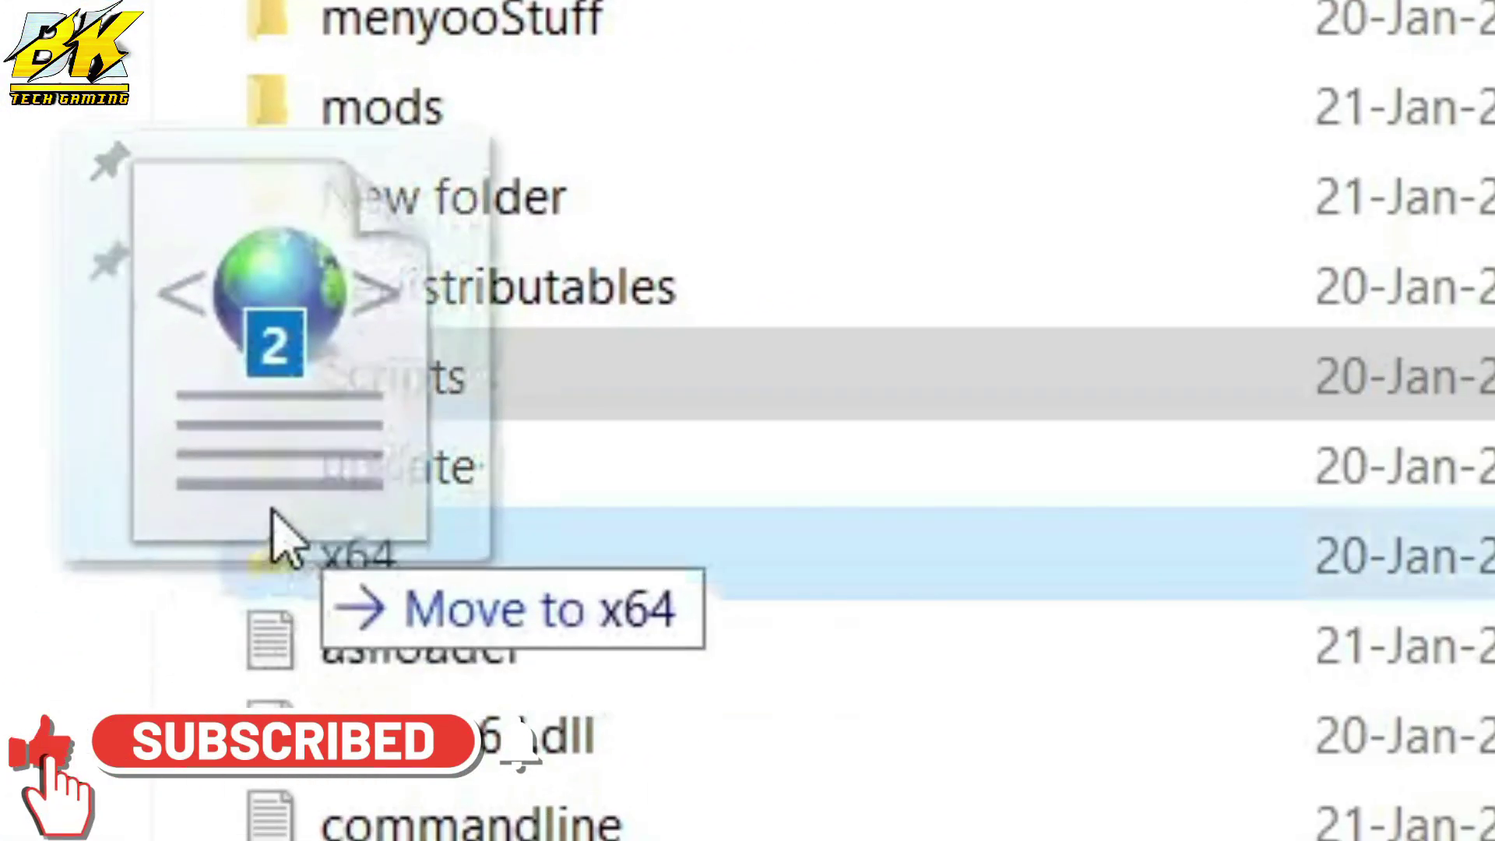
pyautogui.moveTo(273, 518); pyautogui.dragTo(593, 369)
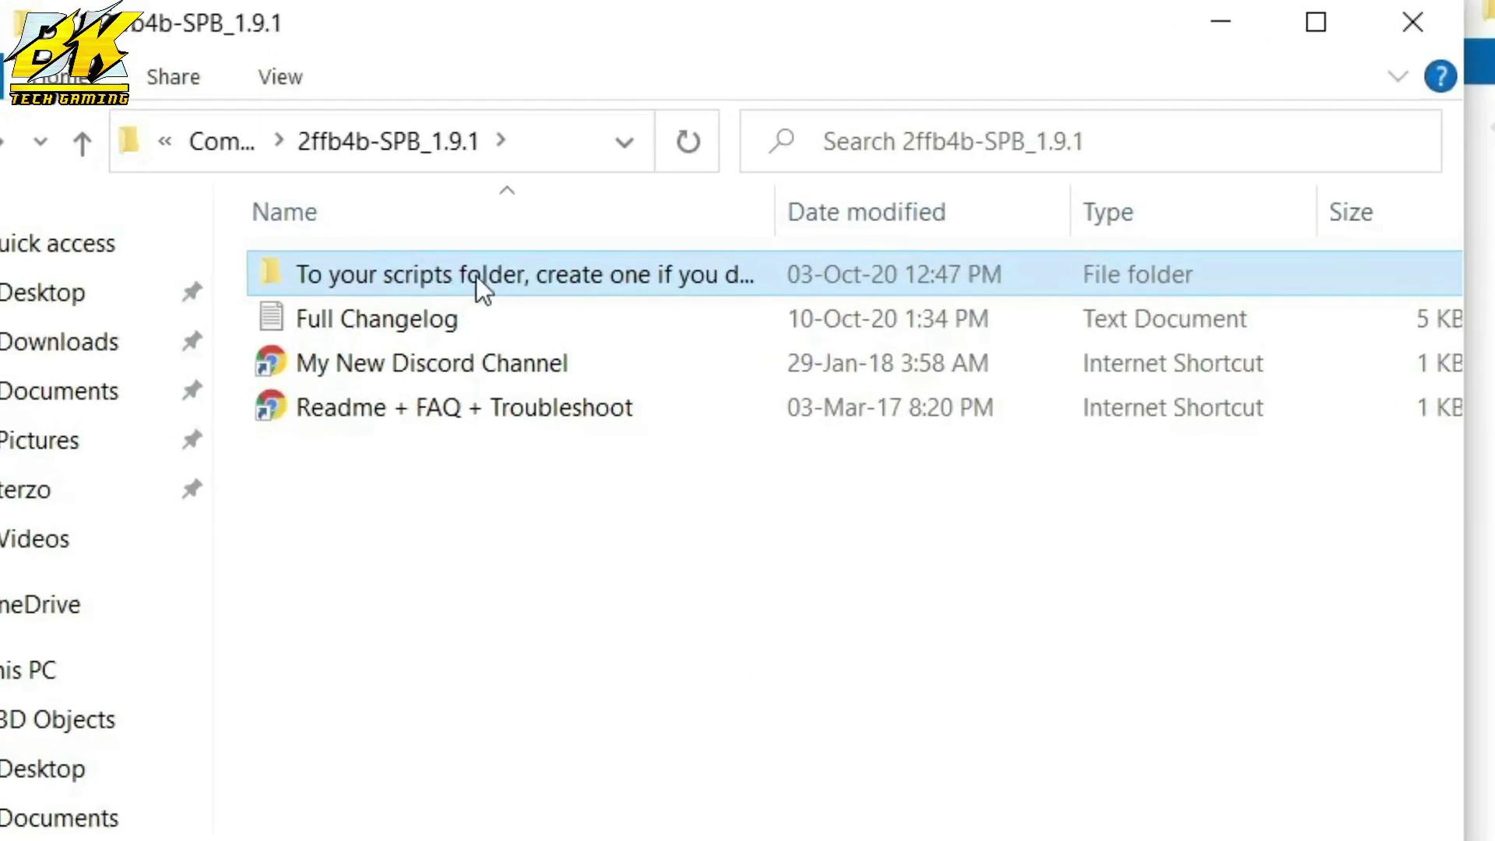
# - Move all seven files from the "To your scripts folder" subfolder of 2ffb4b-SPB_1.9.1 into the game's Scripts folder
pyautogui.doubleClick(176, 181)
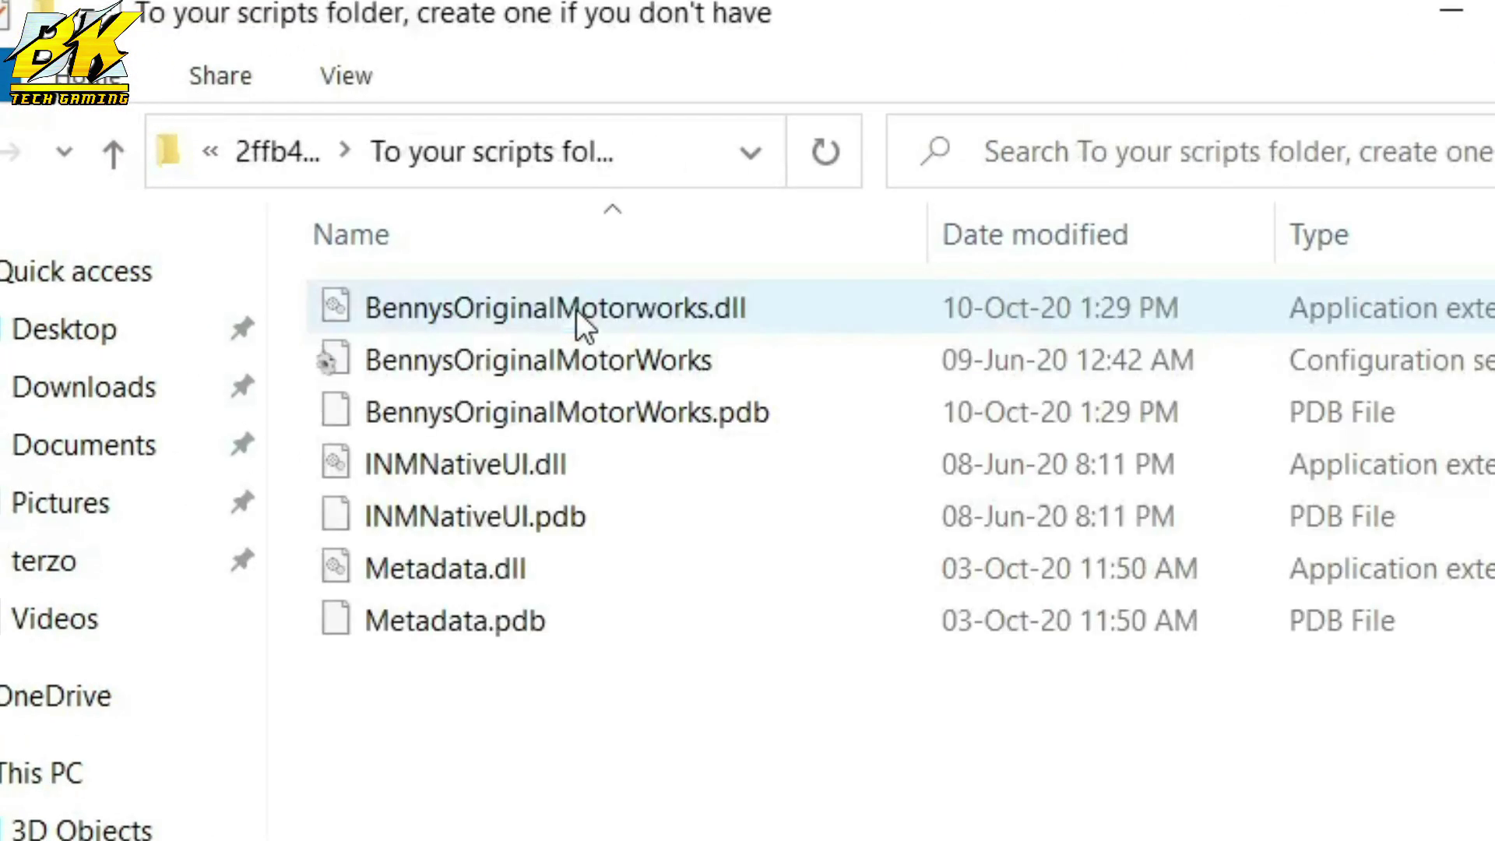
pyautogui.moveTo(559, 567); pyautogui.dragTo(596, 284)
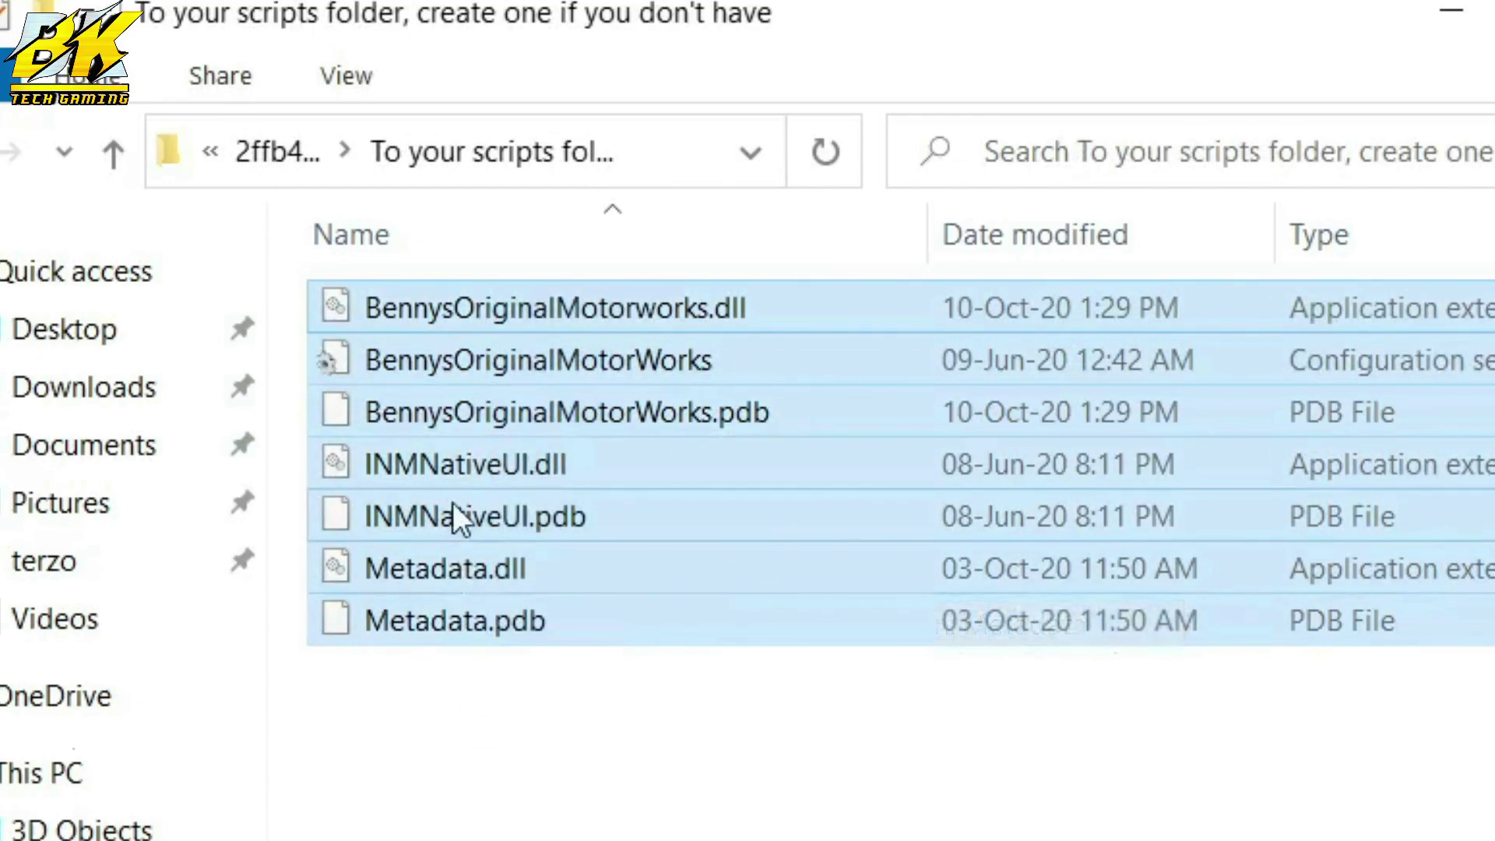
pyautogui.moveTo(422, 509); pyautogui.dragTo(487, 577)
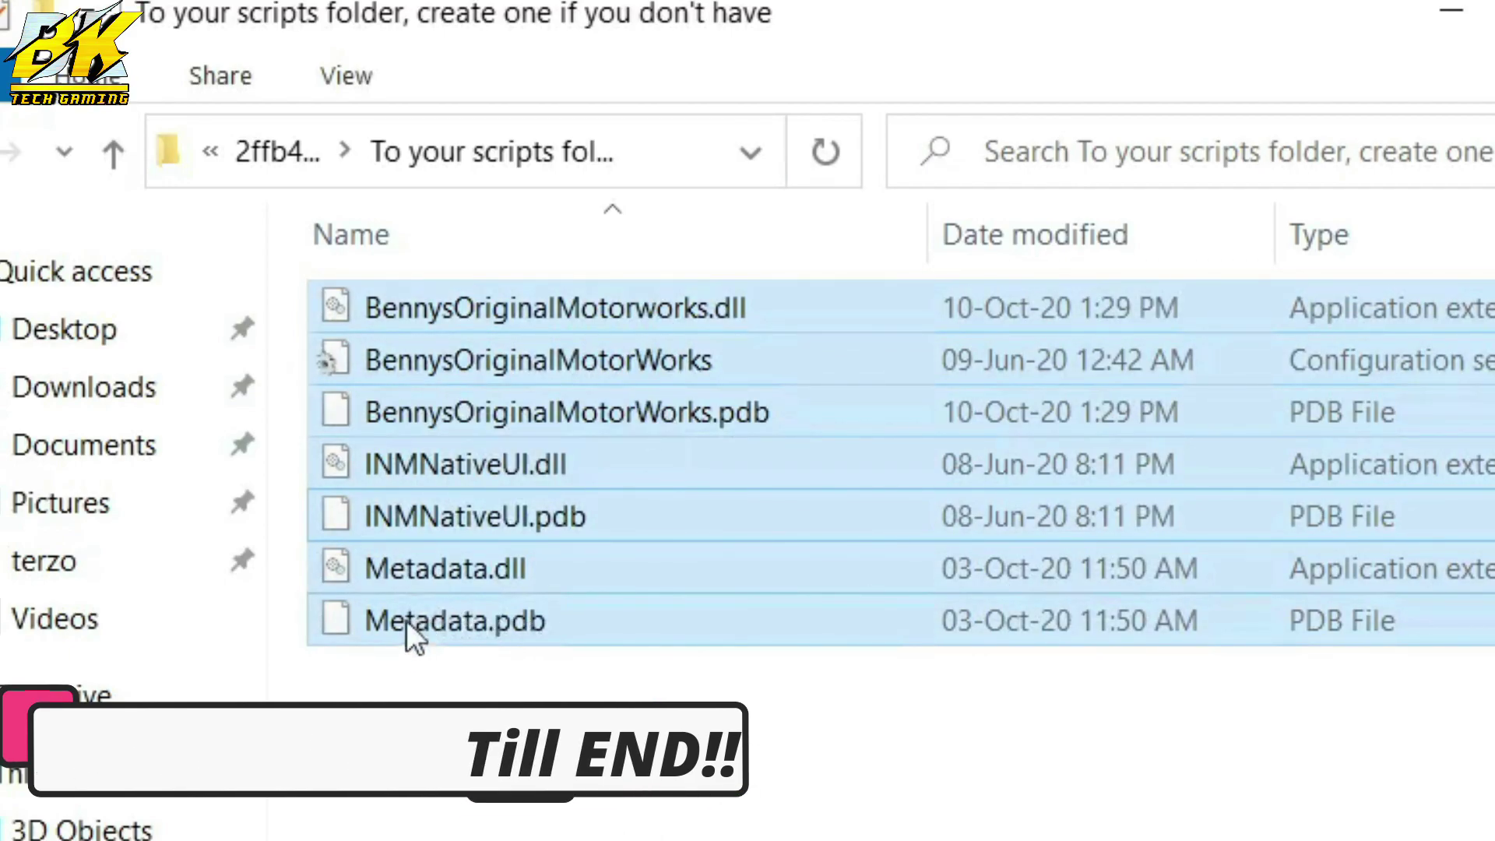
pyautogui.moveTo(406, 628); pyautogui.dragTo(783, 728)
pyautogui.moveTo(465, 590); pyautogui.dragTo(551, 418)
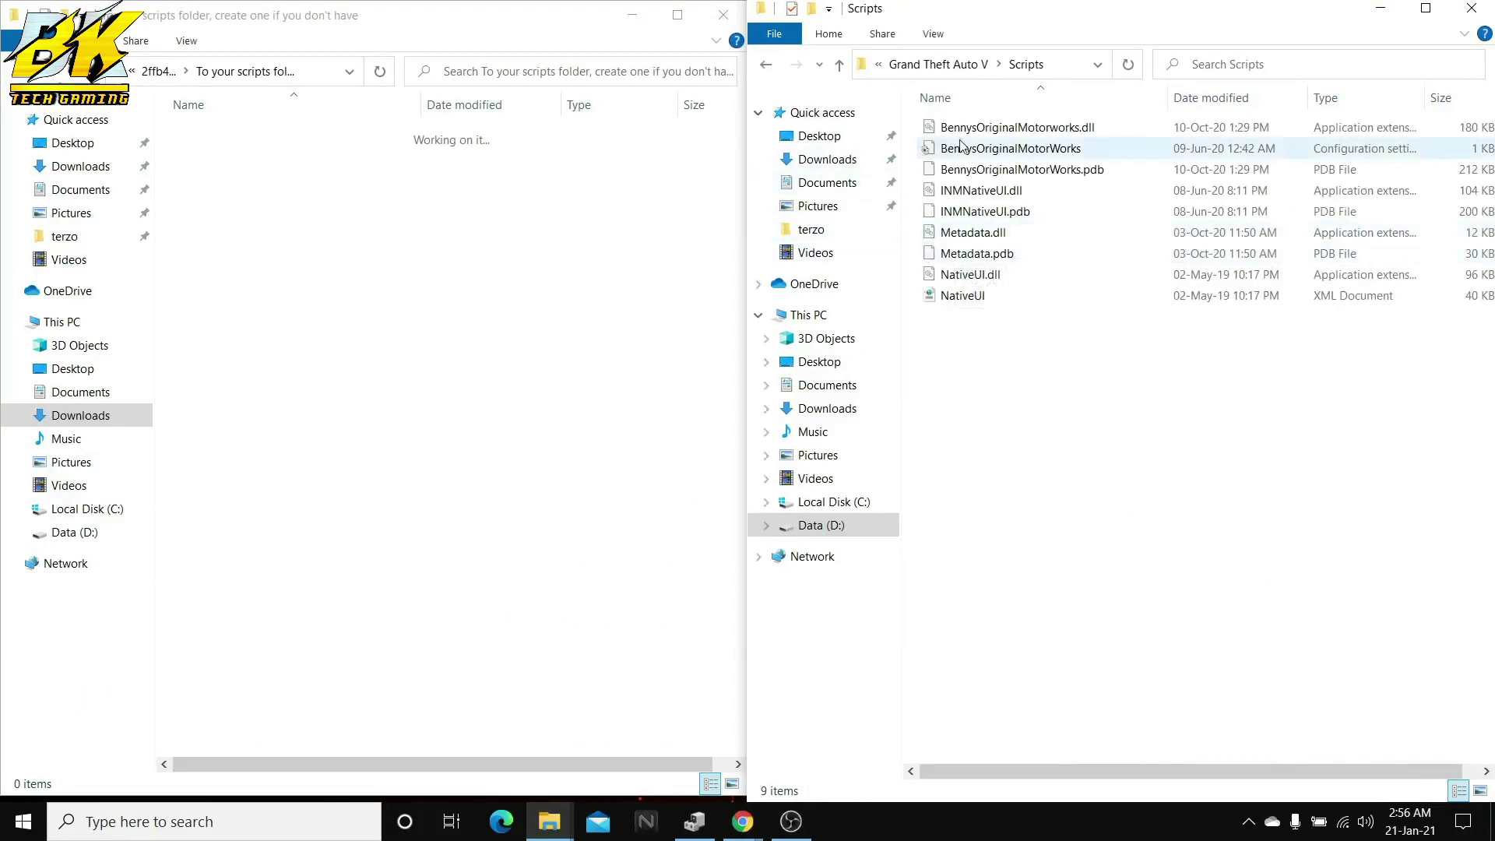
# - Close the emptied mod folder window, then maximize the Scripts window and go back up to the Grand Theft Auto V folder
pyautogui.moveTo(1032, 427); pyautogui.dragTo(1014, 118)
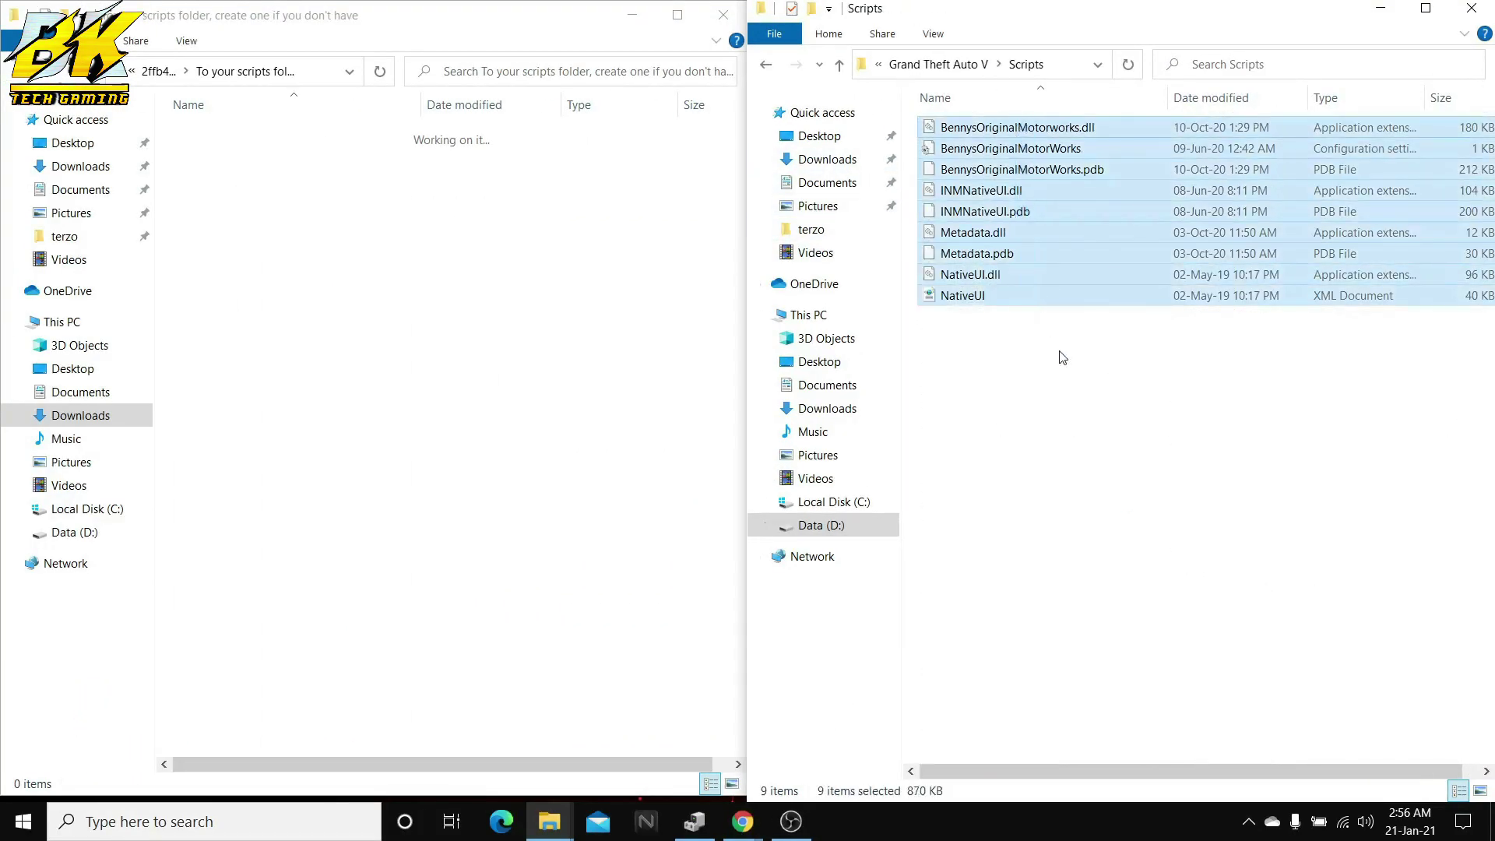
pyautogui.click(1063, 358)
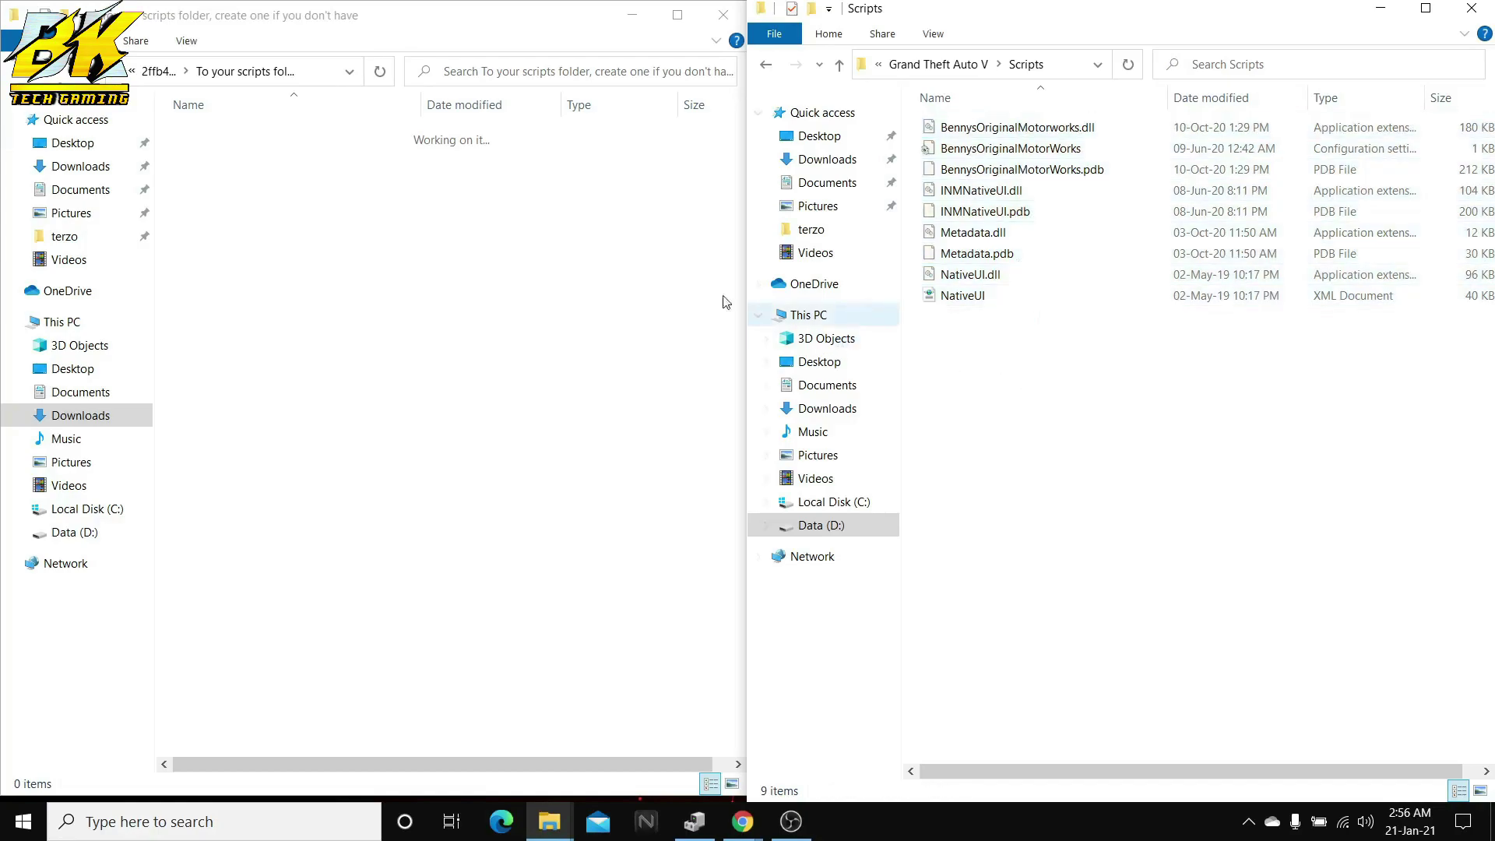
pyautogui.click(723, 14)
pyautogui.click(1440, 22)
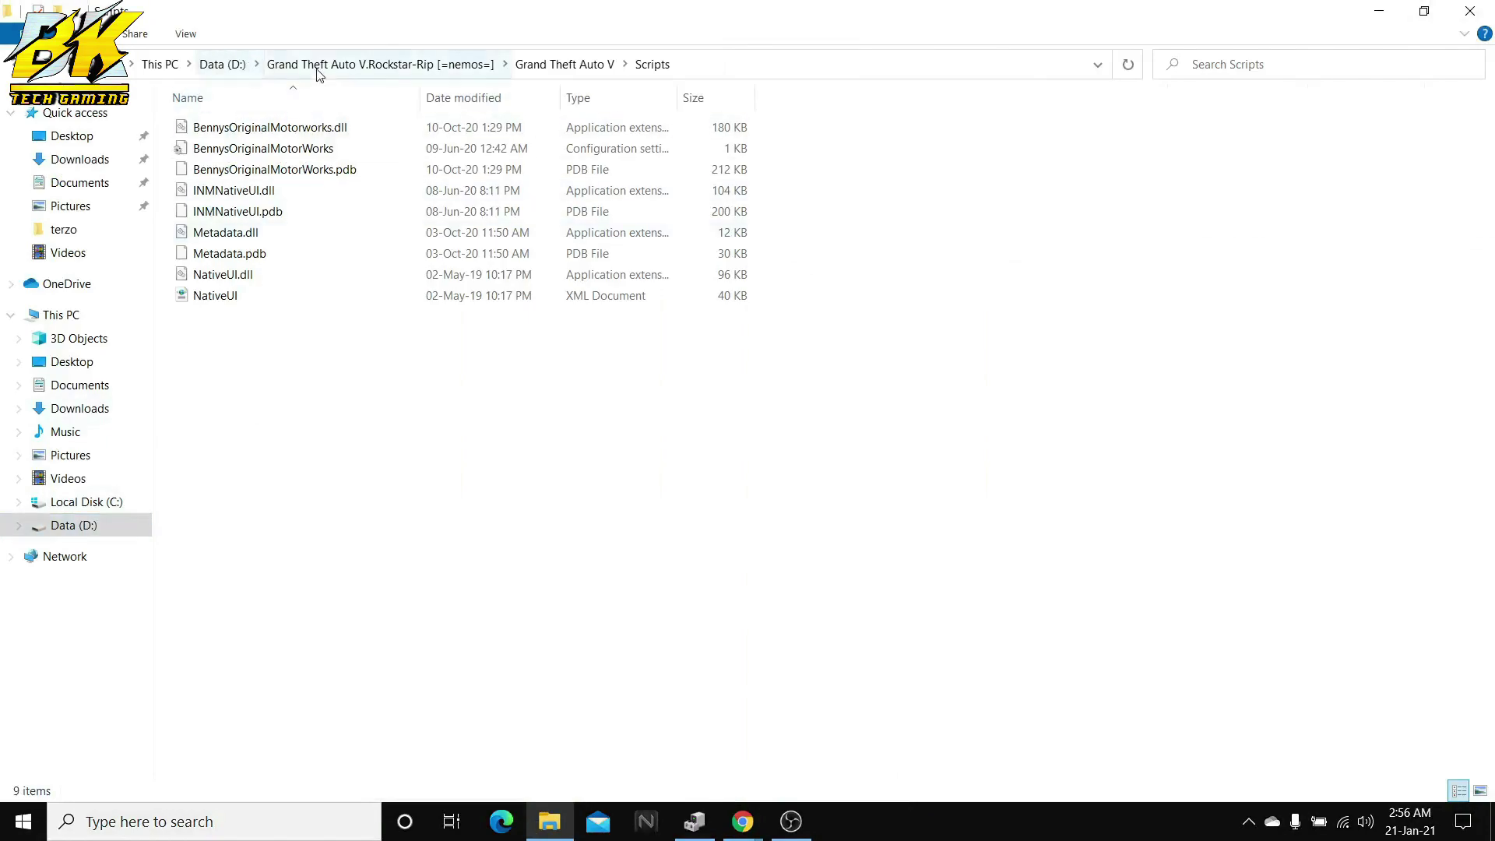
pyautogui.click(565, 64)
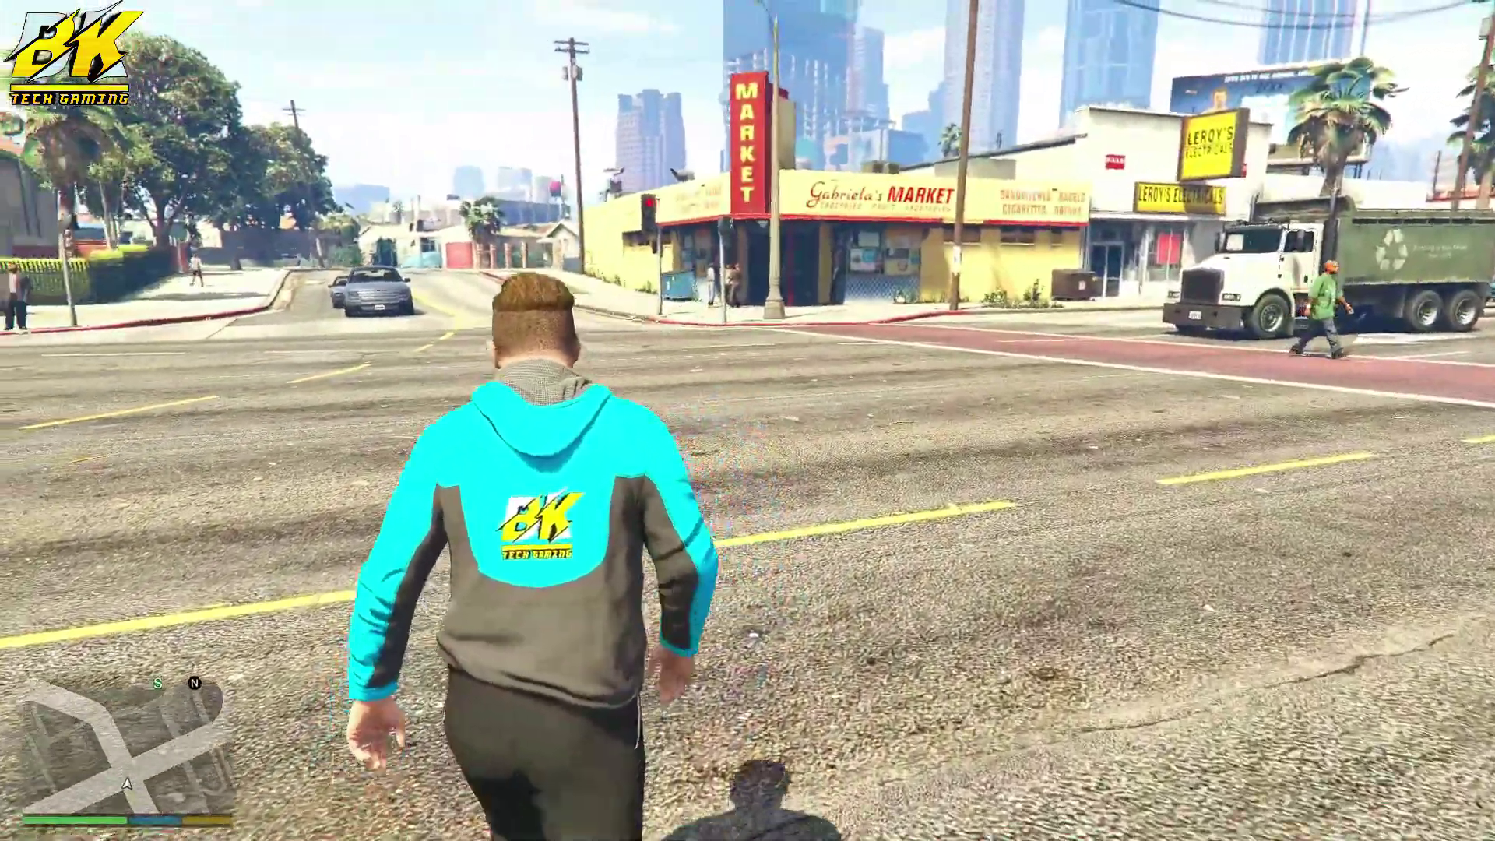
pyautogui.press('w')
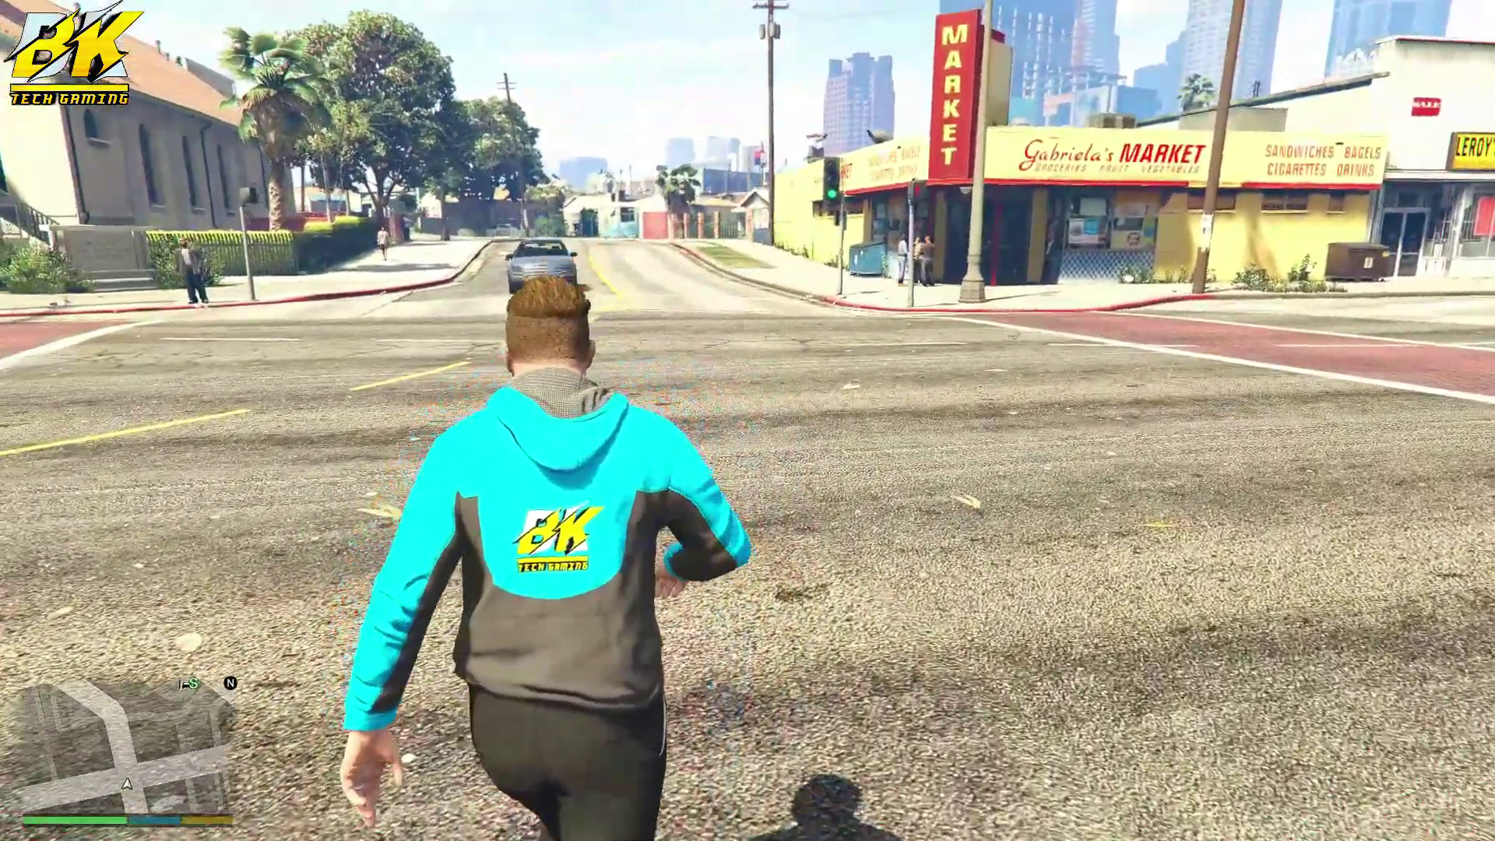
pyautogui.press('w')
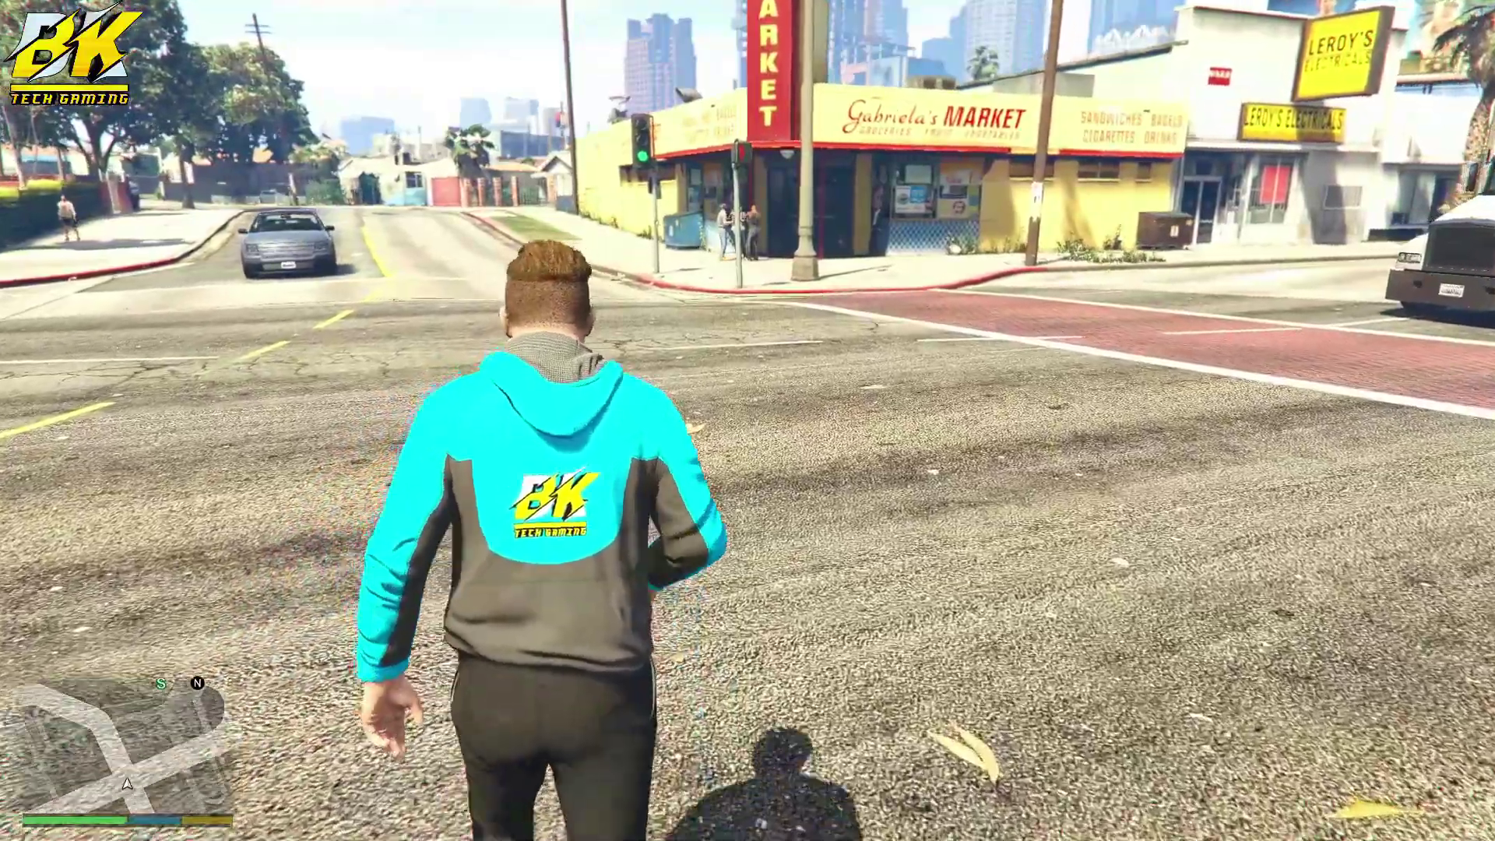
pyautogui.press('w')
# - Set a waypoint on Benny's Original Motor Works on the game map and return to the game
pyautogui.press('Escape')
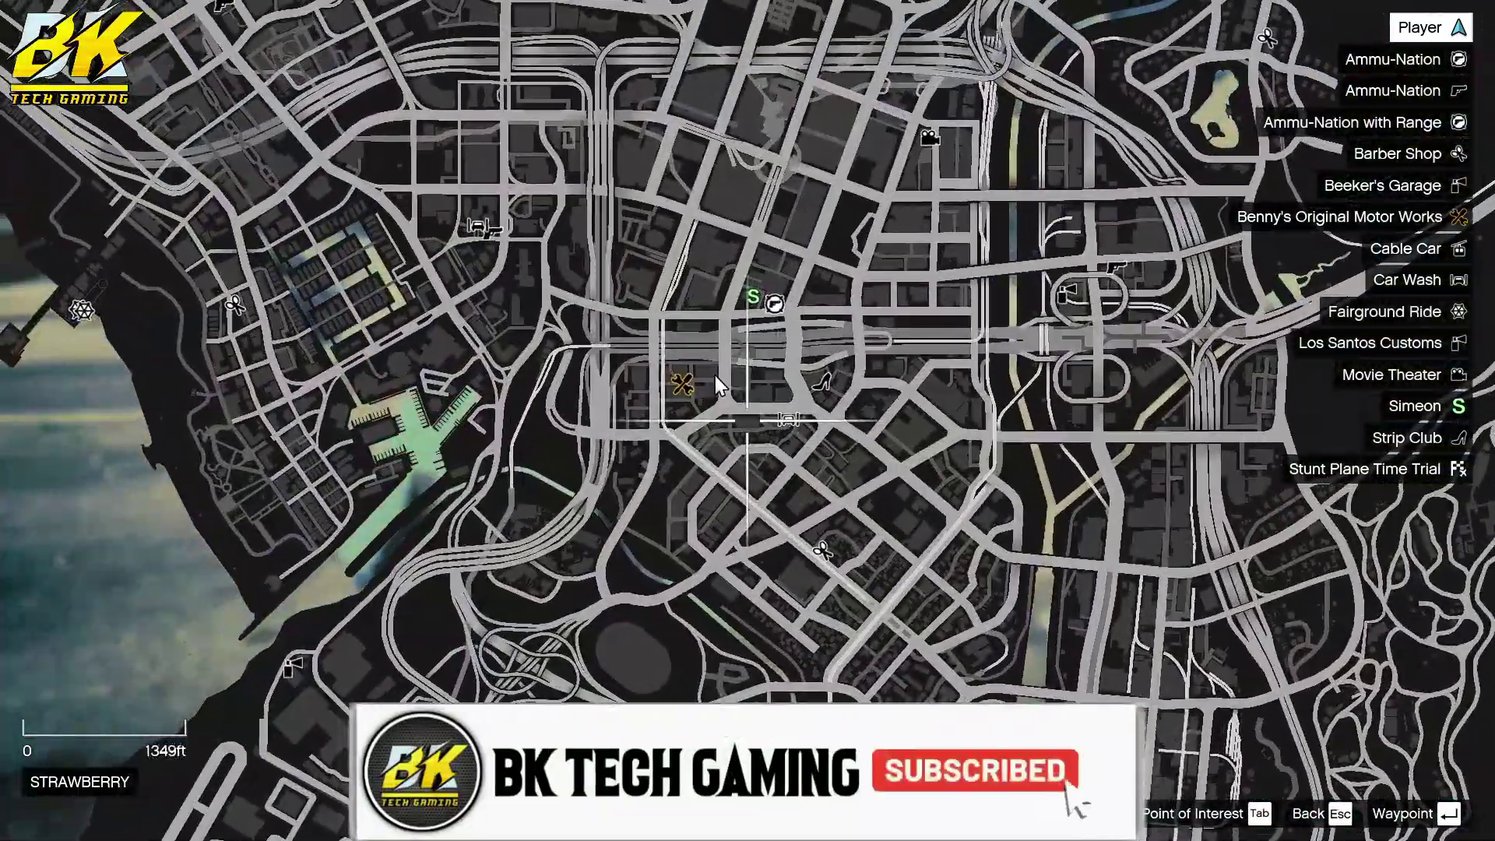
pyautogui.scroll(3, 716, 383)
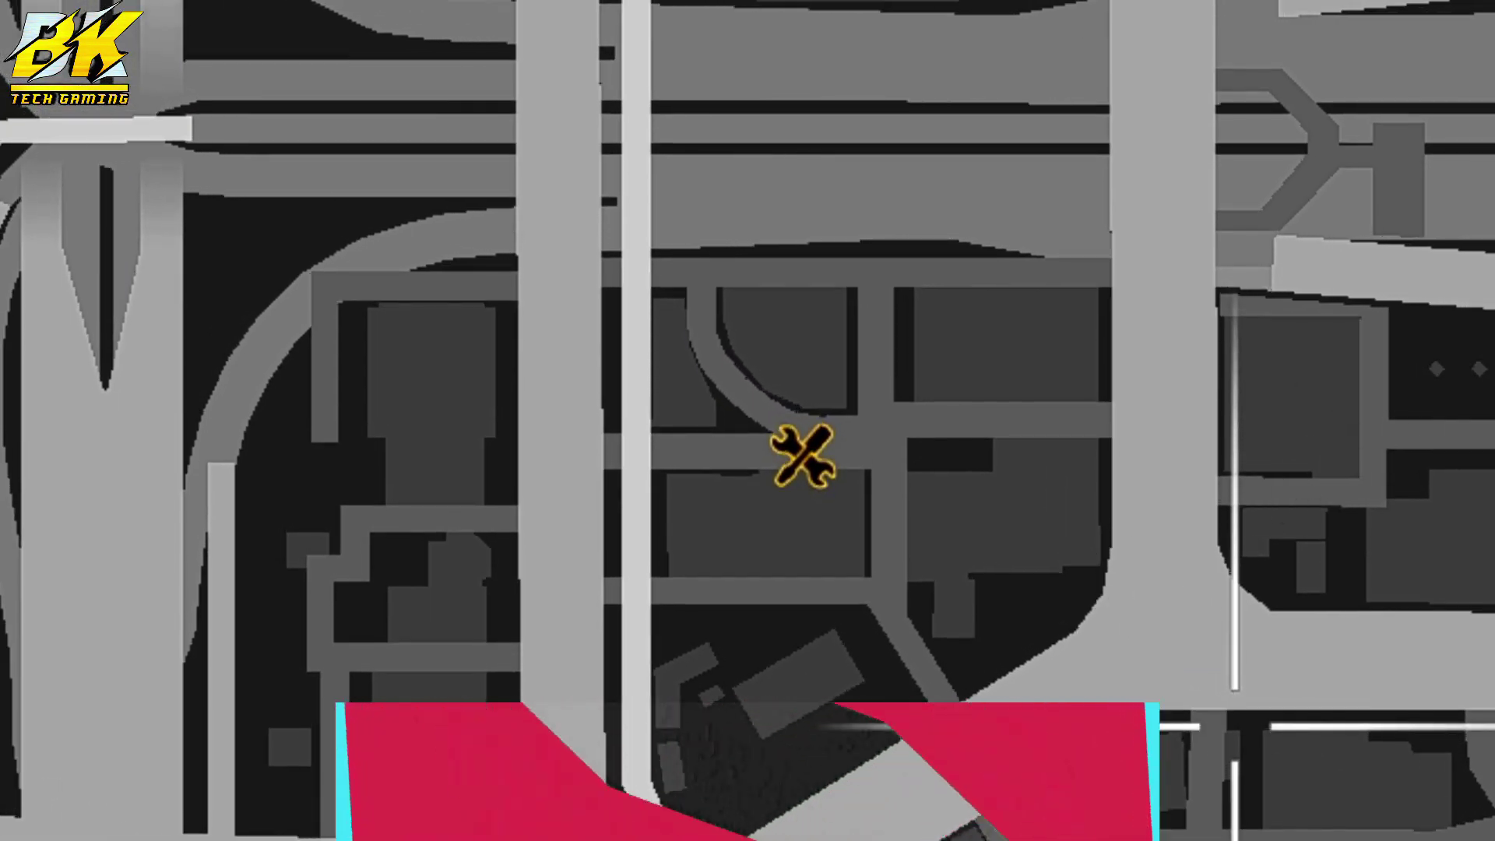
pyautogui.moveTo(801, 451); pyautogui.dragTo(1234, 717)
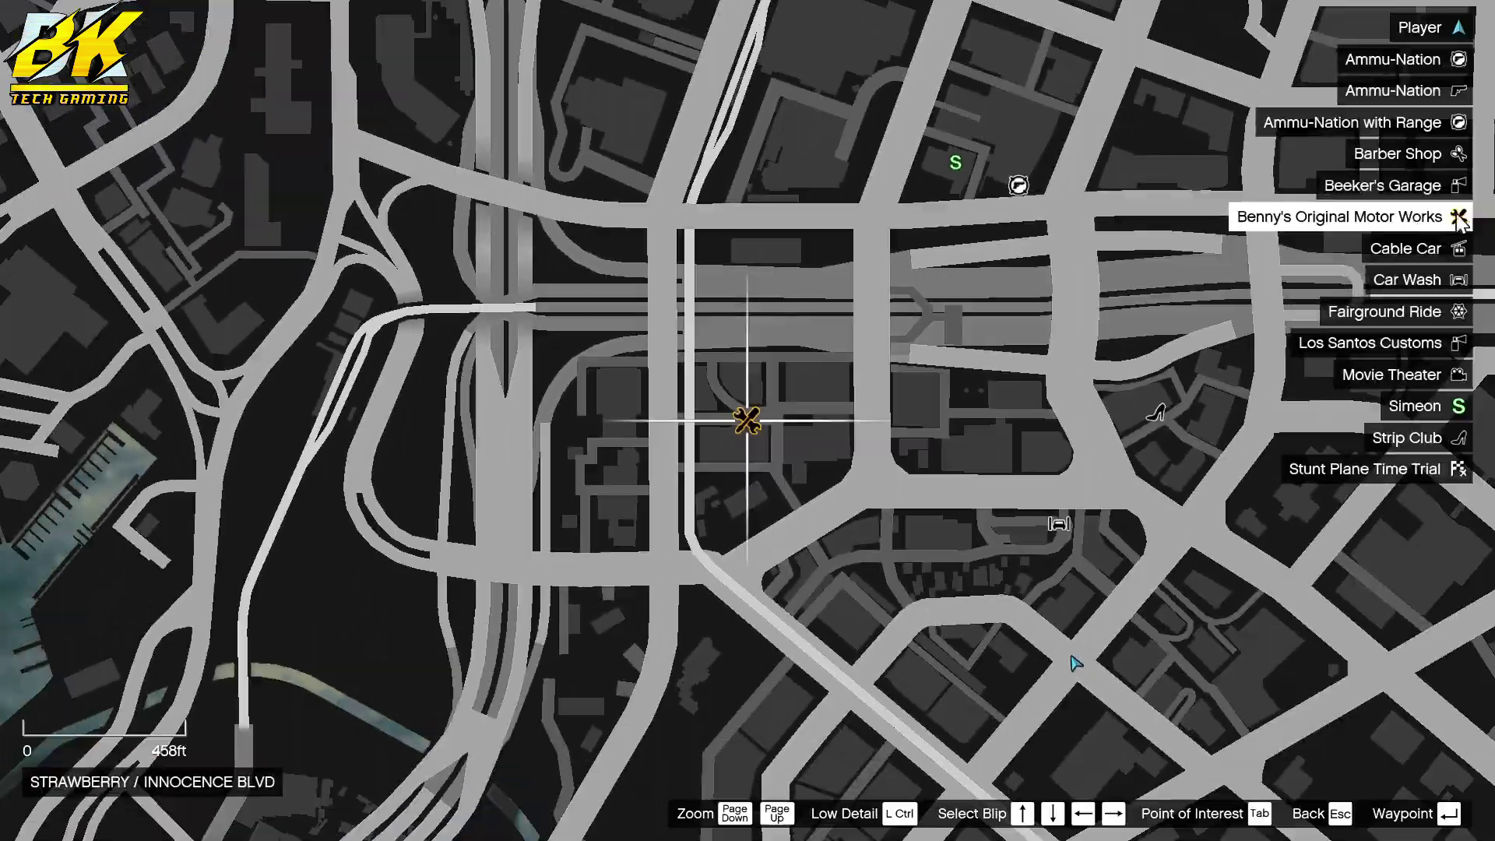
pyautogui.press('Return')
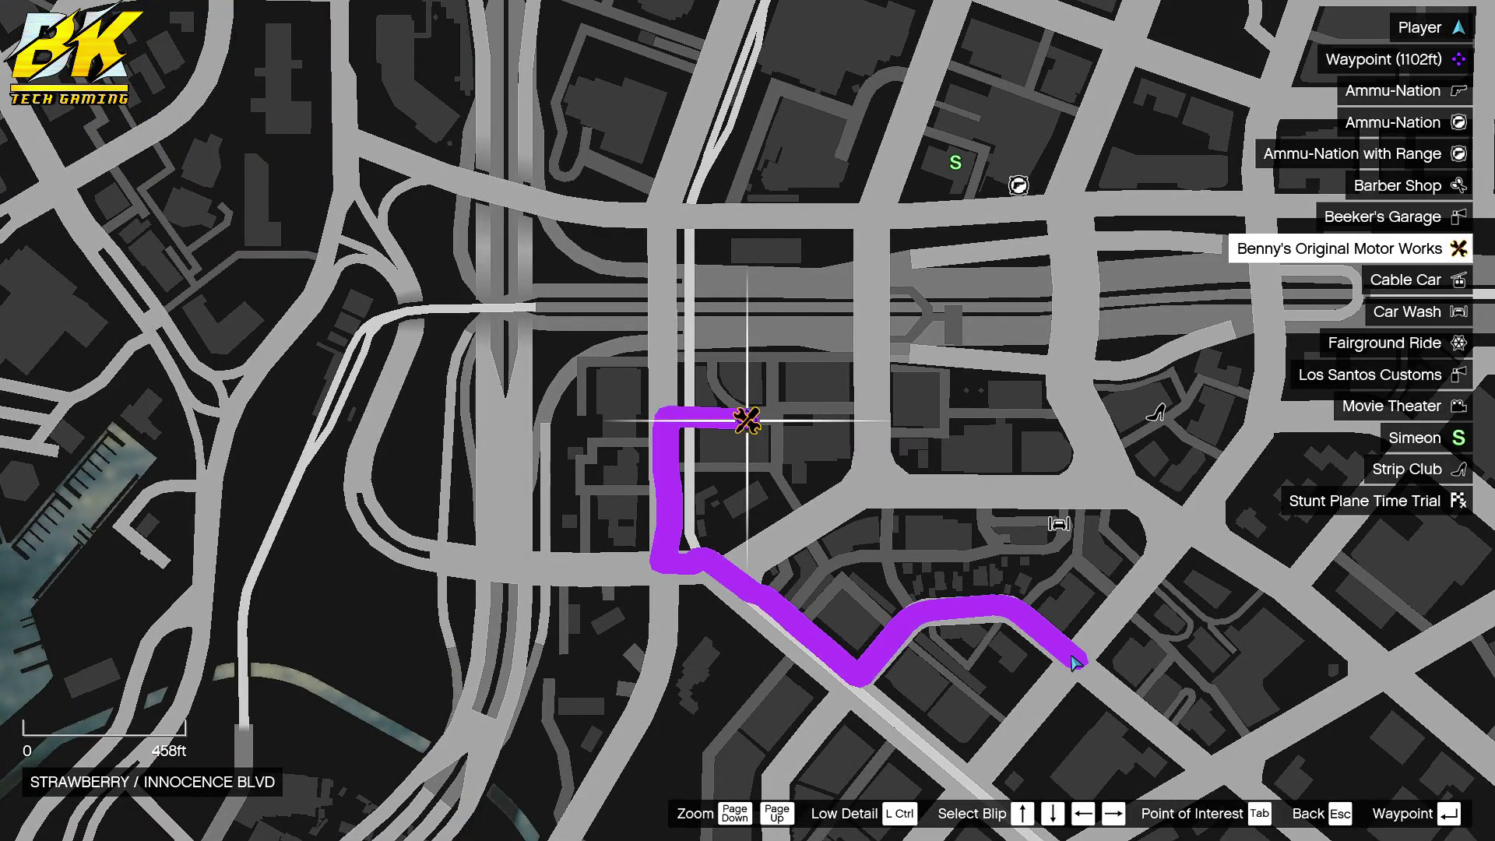
pyautogui.press('Escape')
pyautogui.press('Escape')
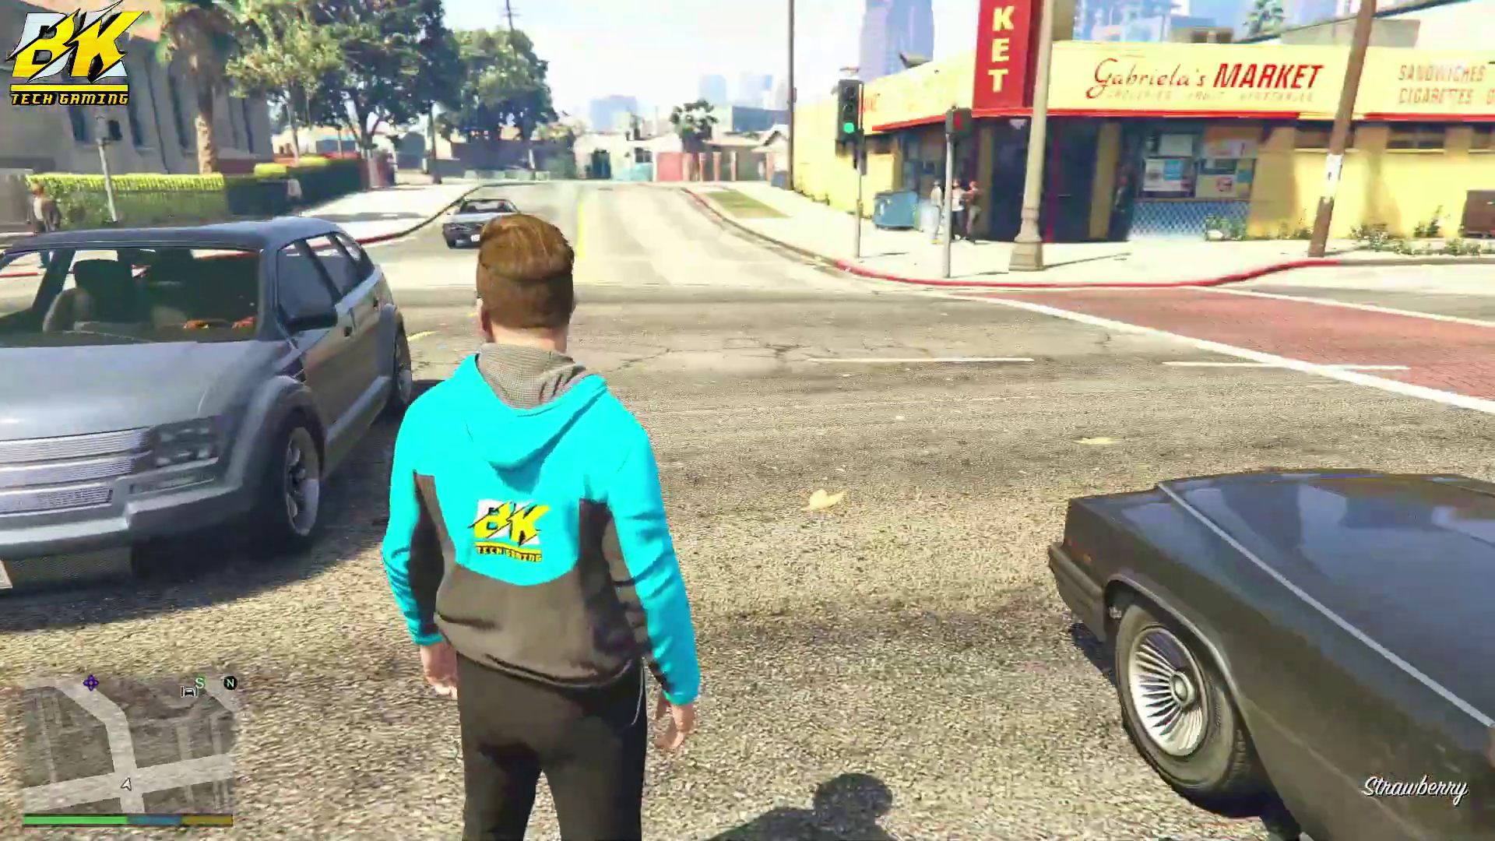
pyautogui.press('w')
pyautogui.press('shift')
pyautogui.press('a')
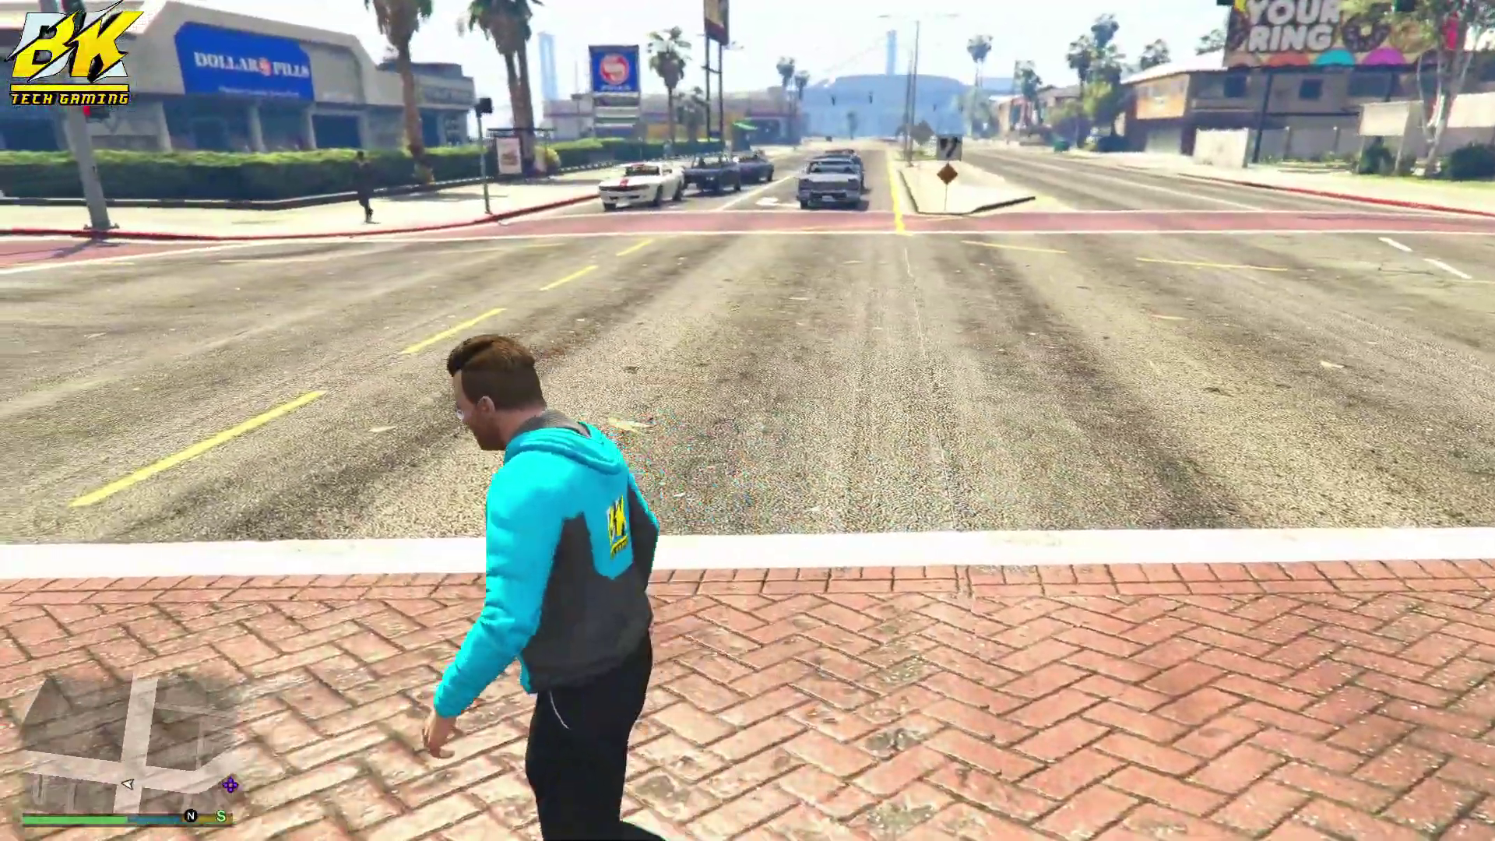
# - Open Menyoo's Vehicle Spawner from the Vehicle Options
pyautogui.press('F8')
pyautogui.press('KP_2')
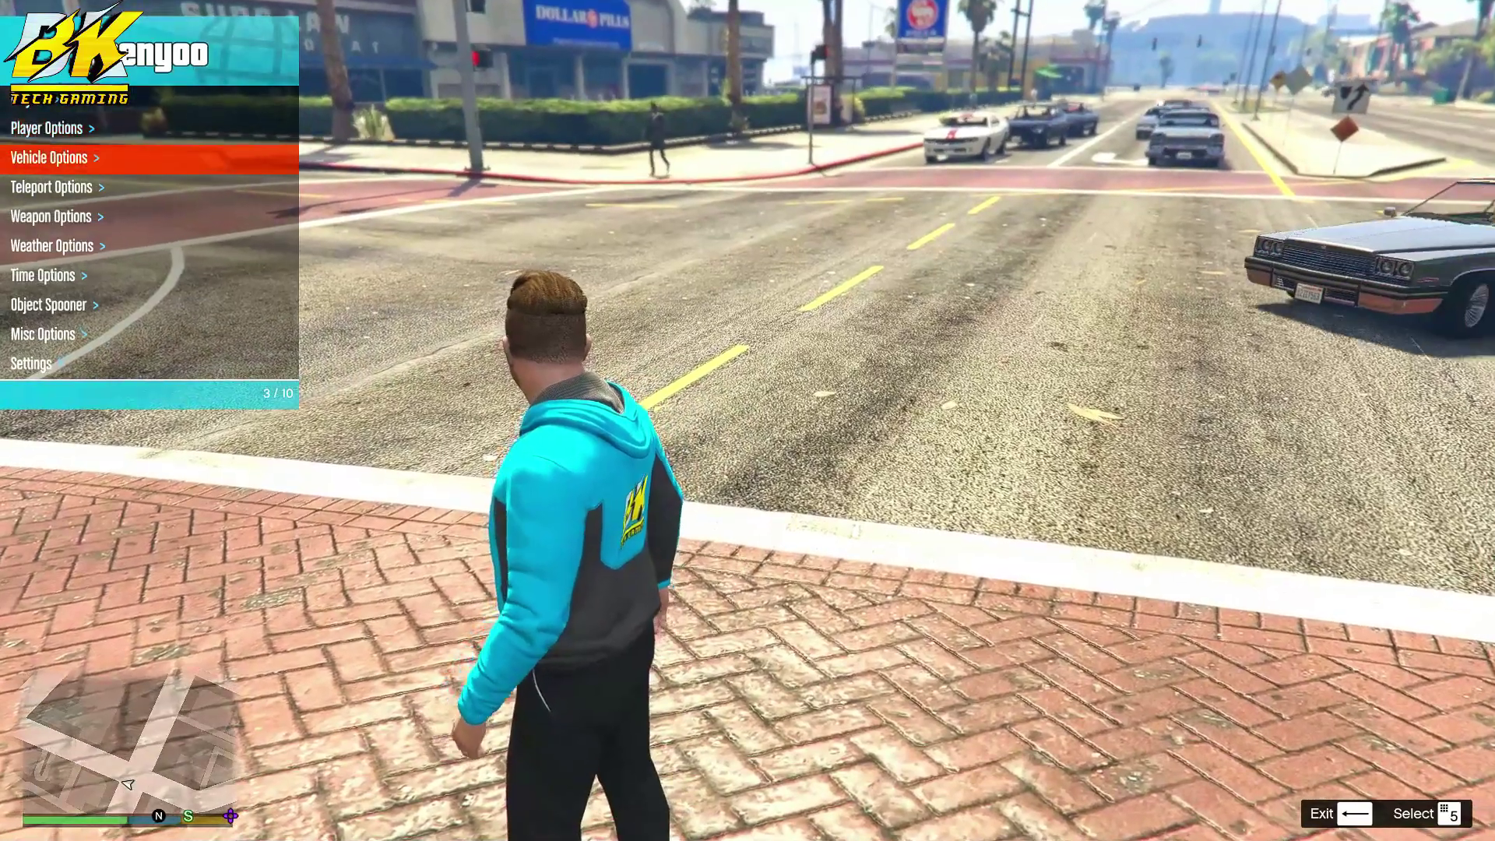
pyautogui.press('KP_8')
pyautogui.press('KP_2')
pyautogui.press('KP_5')
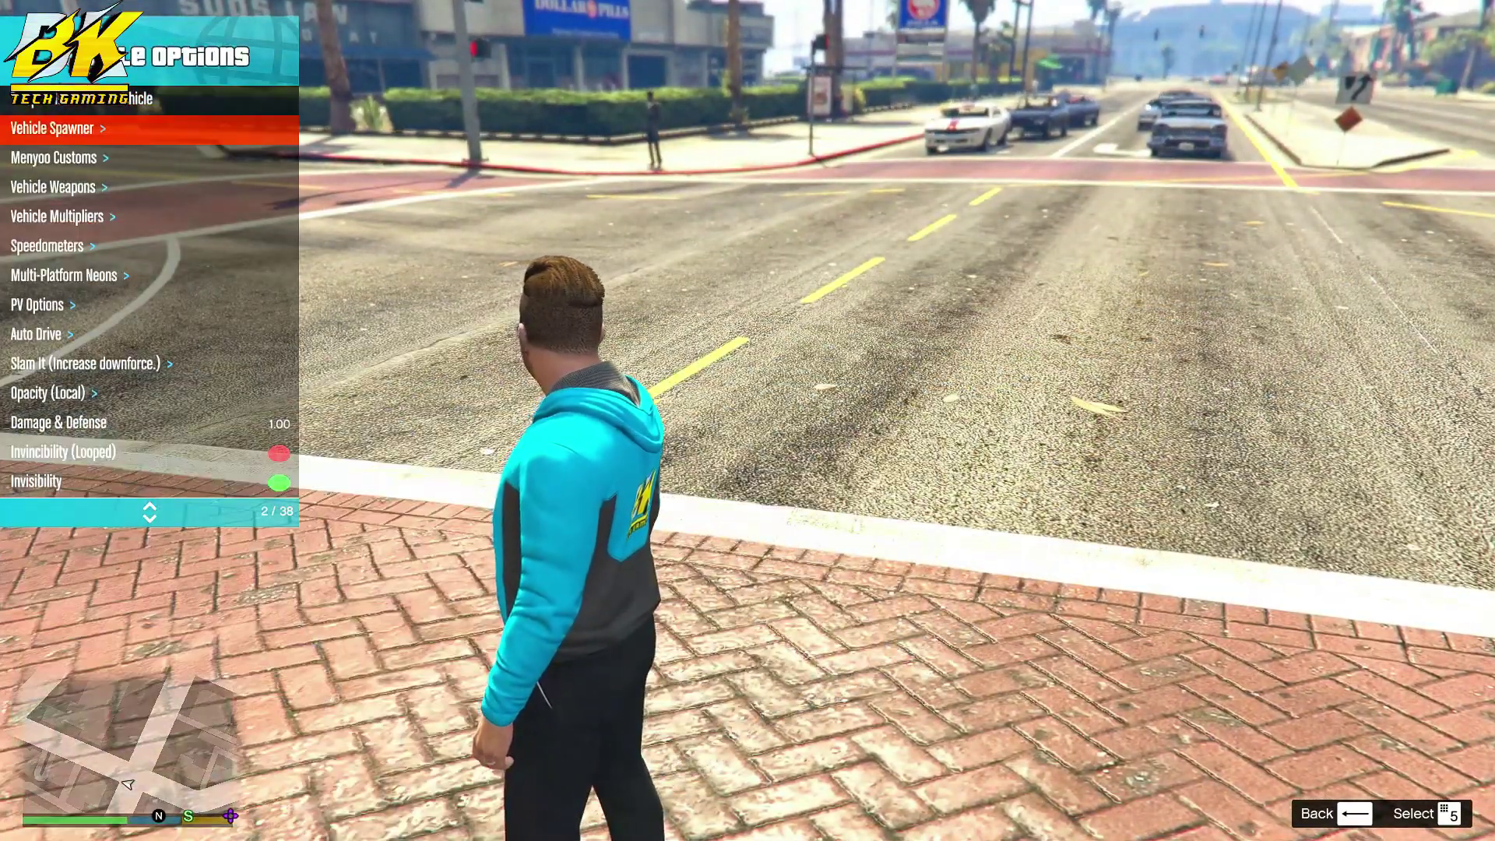
pyautogui.press('KP_5')
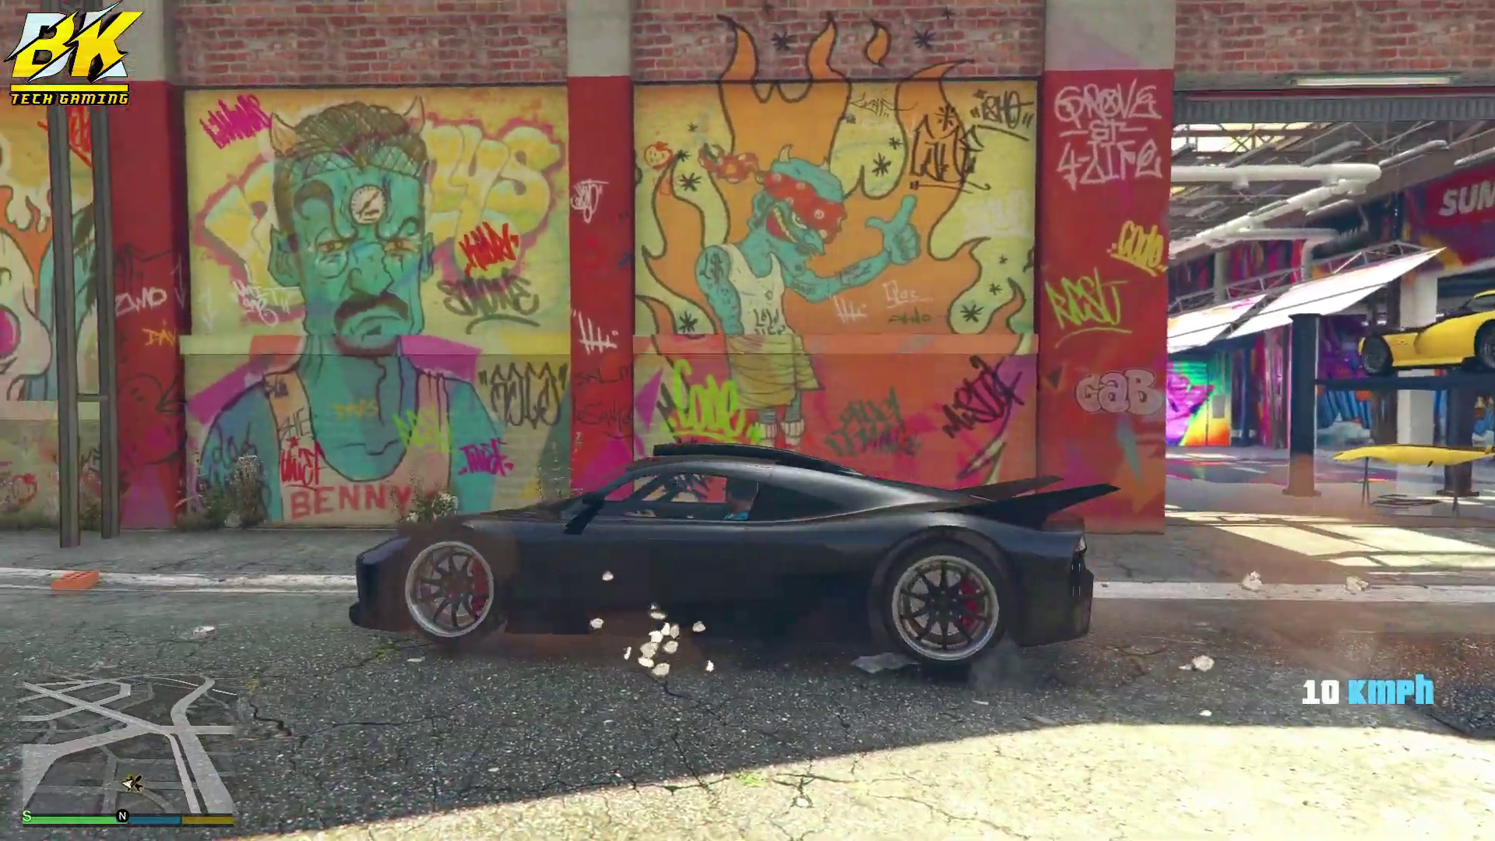
# - Drive the black sports car into Benny's Original Motor Works and buy the $20 vehicle repair
pyautogui.press('w')
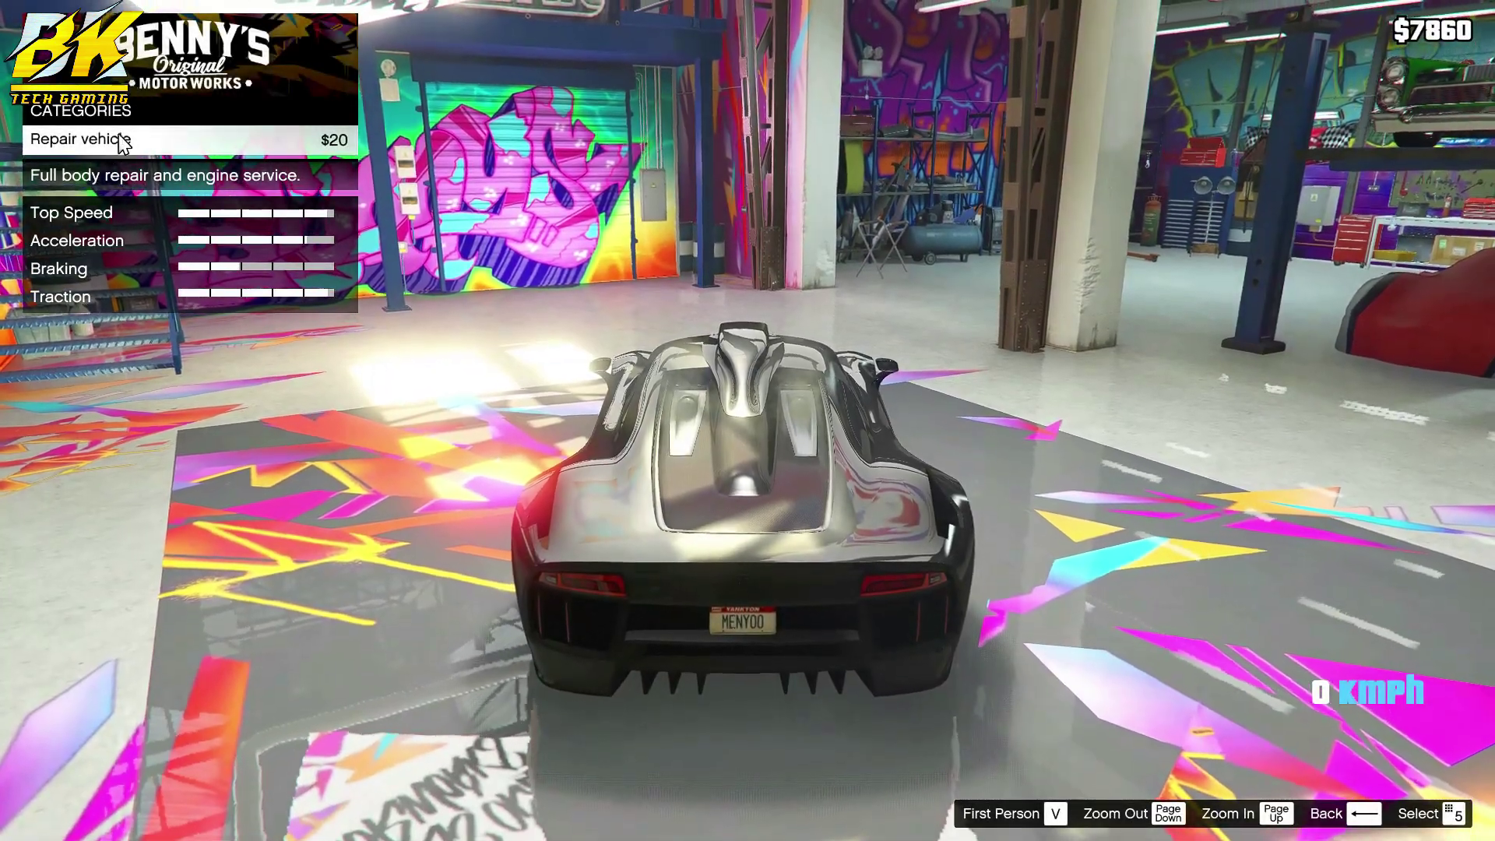
pyautogui.press('Return')
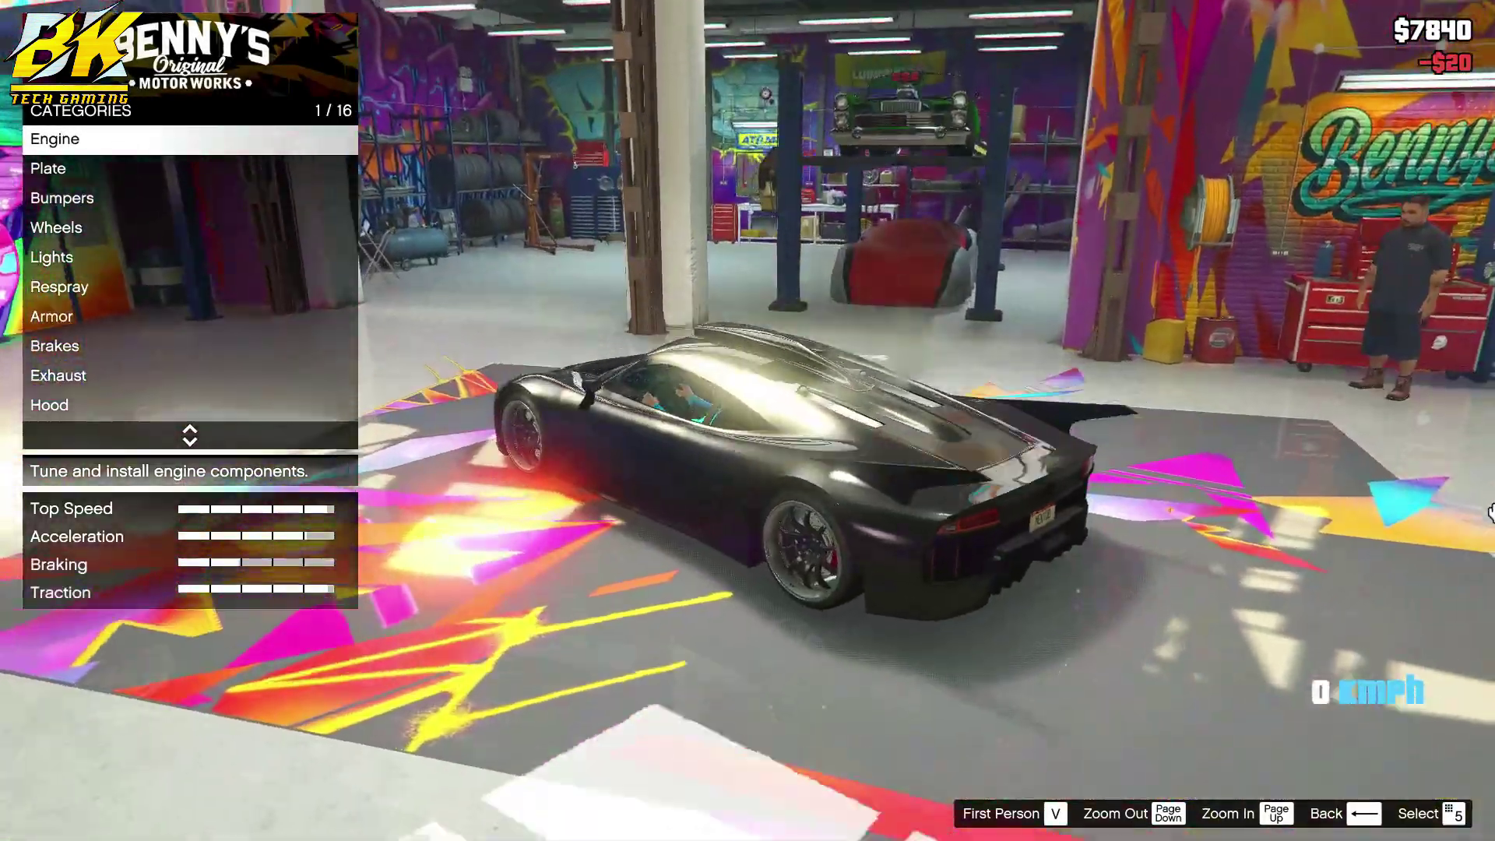